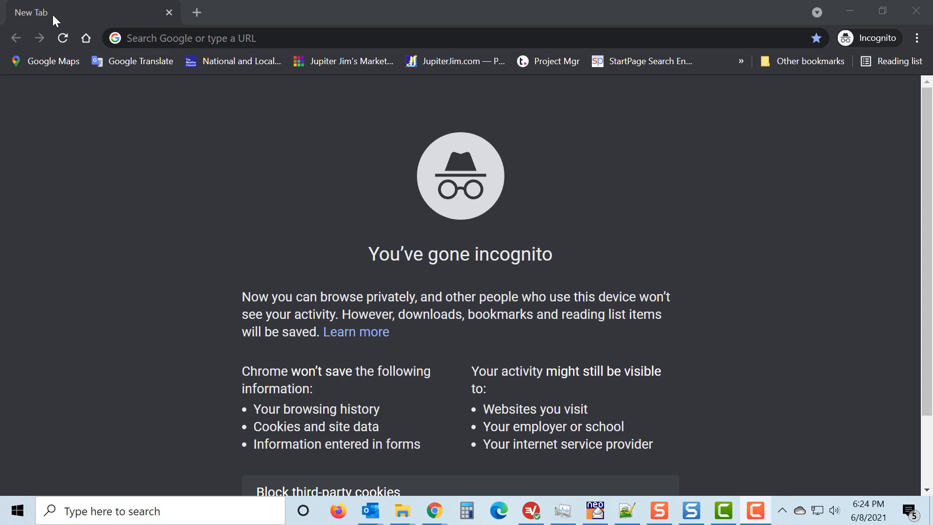
Open the website jupiterjim.courses in the incognito window.
{"action": "left_click", "coordinate": [188, 37]}
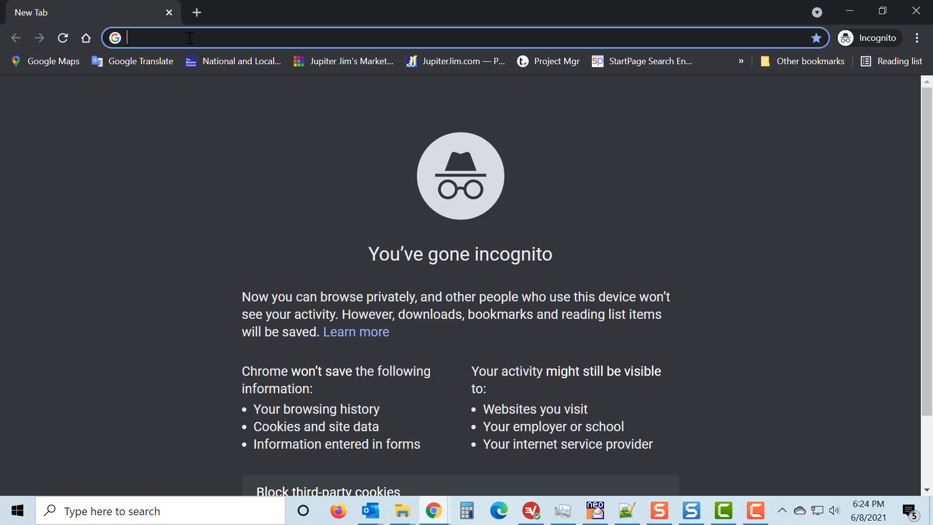
{"action": "type", "text": "jupiterjim.courses"}
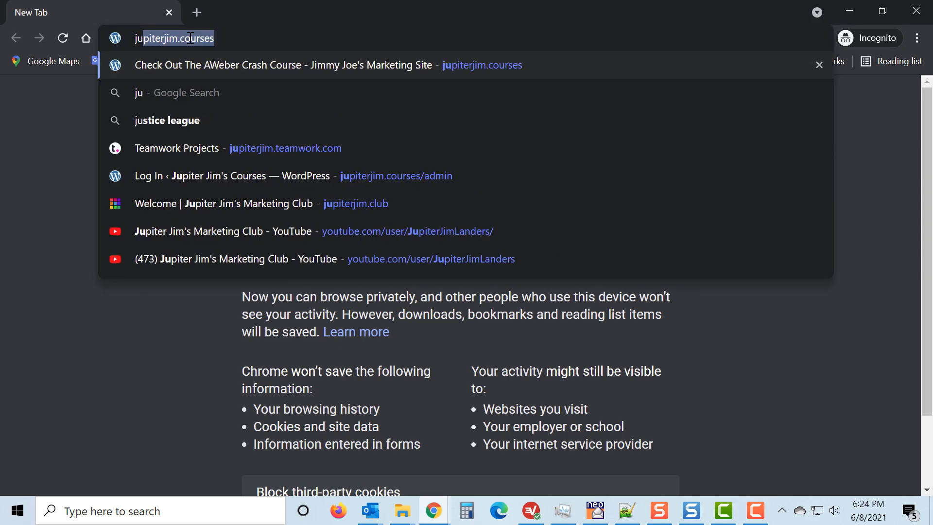
{"action": "key", "text": "Return"}
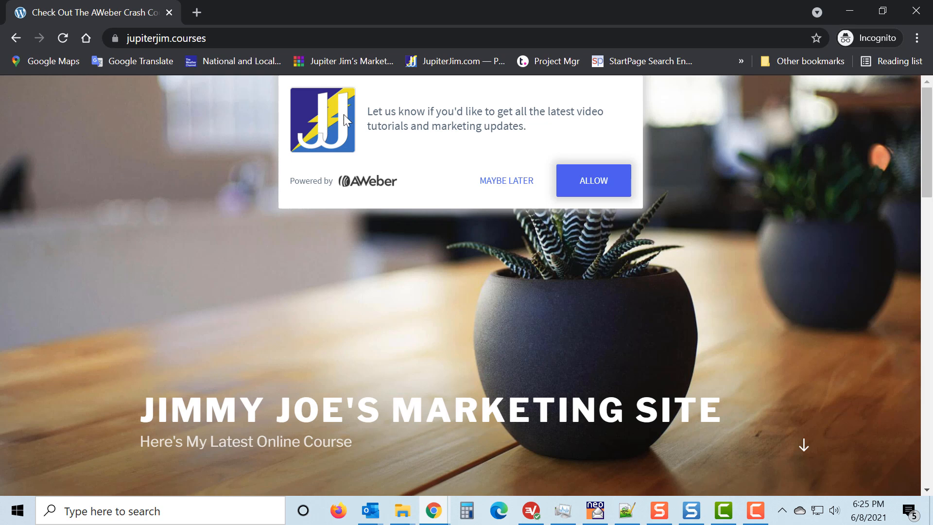
Read the AWeber opt-in prompt about video tutorials and marketing updates, and allow its notifications.
{"action": "left_click_drag", "start_coordinate": [367, 112], "coordinate": [530, 127]}
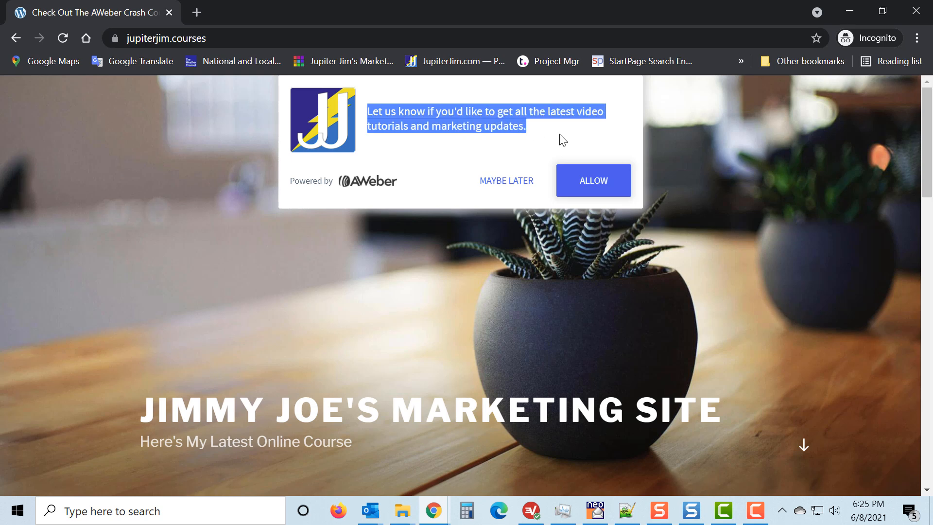
{"action": "left_click", "coordinate": [545, 137]}
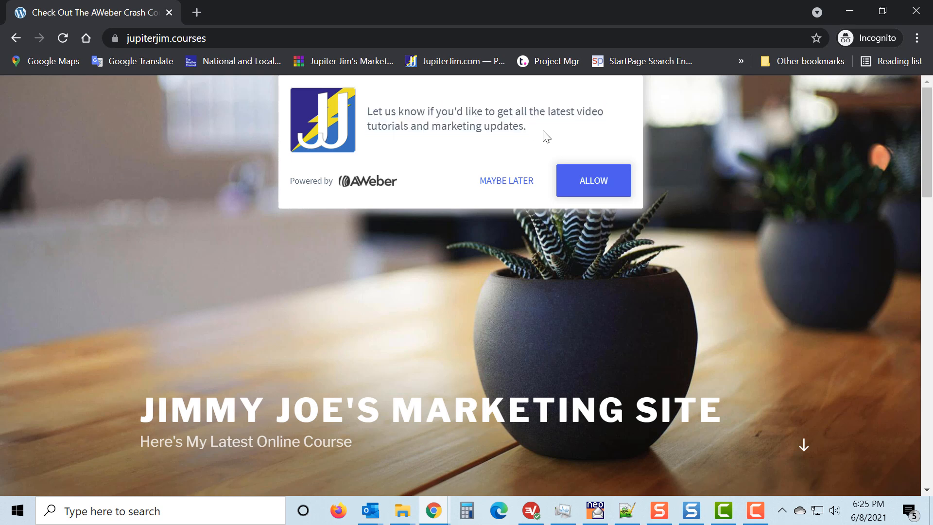
{"action": "left_click", "coordinate": [592, 186]}
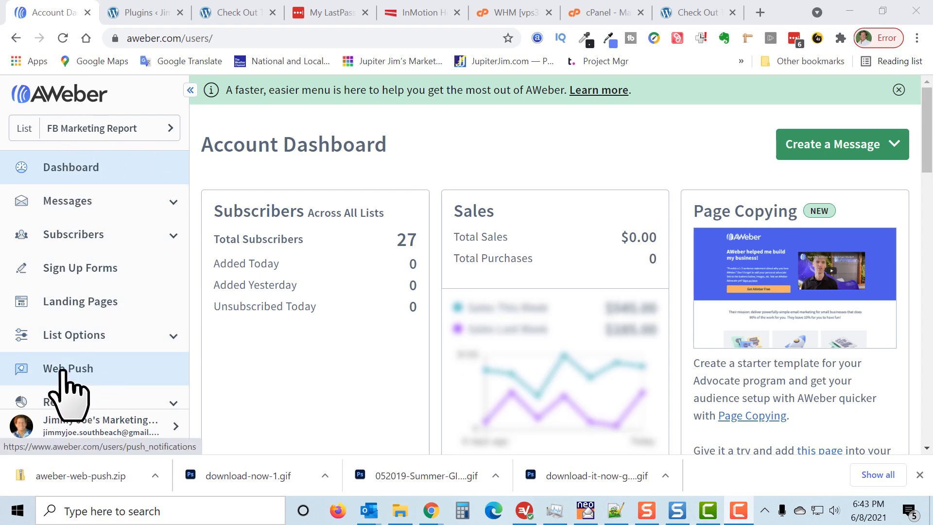
Open the Web Push section in AWeber and start the website setup for push notifications.
{"action": "left_click", "coordinate": [68, 384]}
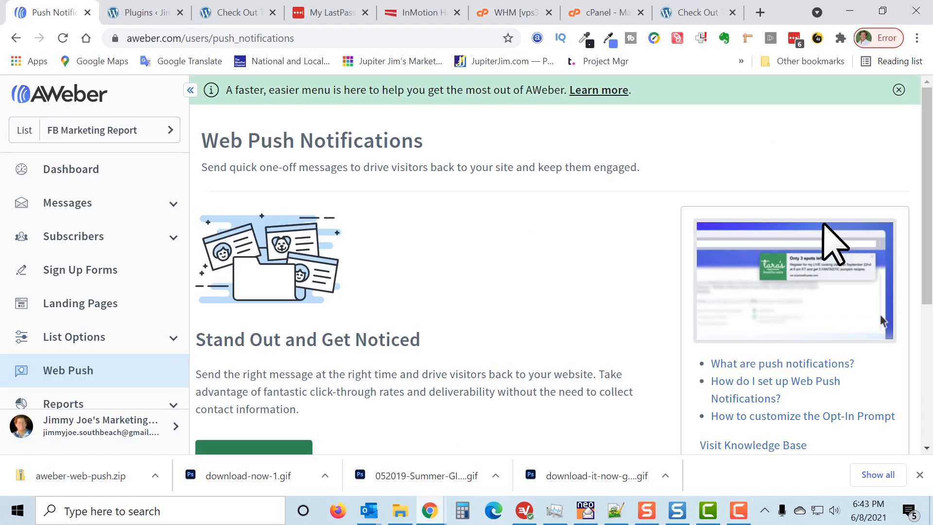
{"action": "scroll", "coordinate": [521, 281], "scroll_direction": "down", "scroll_amount": 4}
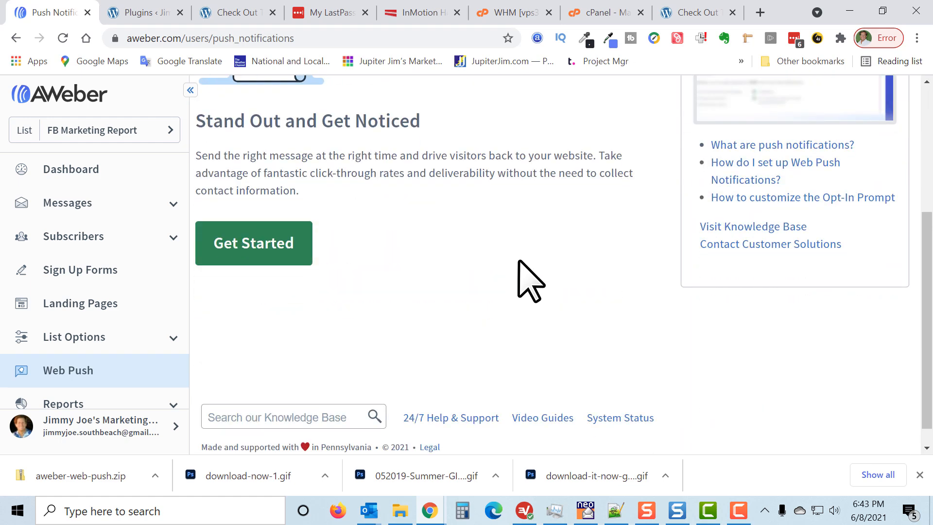
{"action": "left_click", "coordinate": [248, 252]}
{"action": "scroll", "coordinate": [583, 277], "scroll_direction": "up", "scroll_amount": 1}
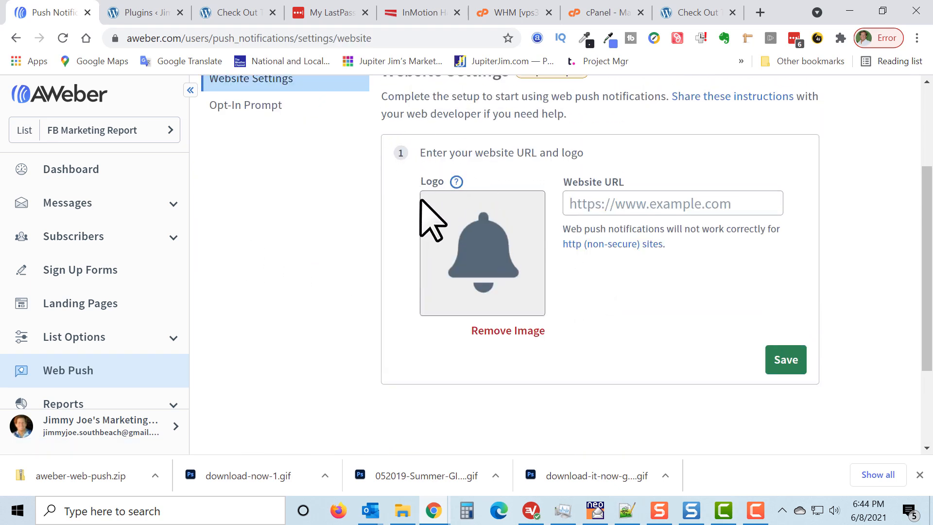
{"action": "left_click", "coordinate": [665, 208]}
{"action": "left_click", "coordinate": [239, 12]}
{"action": "left_click", "coordinate": [241, 38]}
{"action": "key", "text": "ctrl+c"}
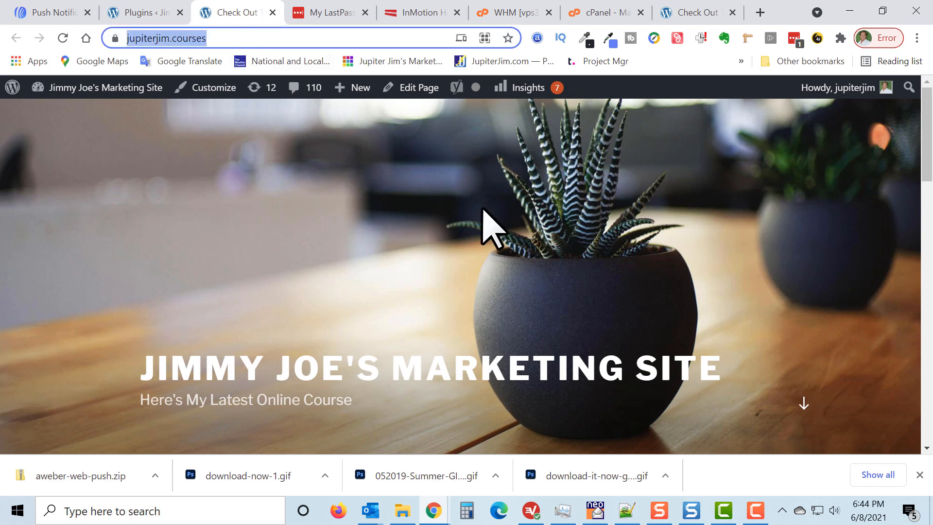
{"action": "left_click", "coordinate": [708, 239]}
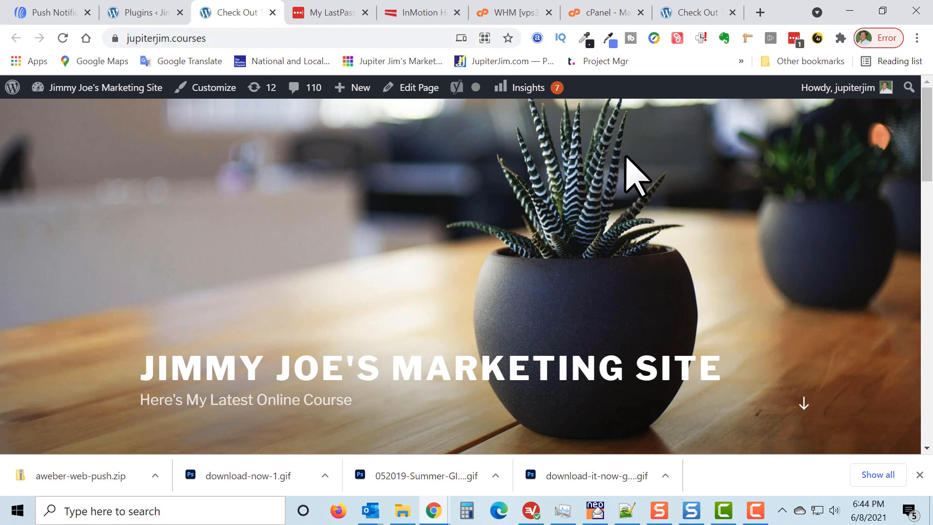
{"action": "left_click", "coordinate": [54, 12]}
{"action": "left_click", "coordinate": [605, 206]}
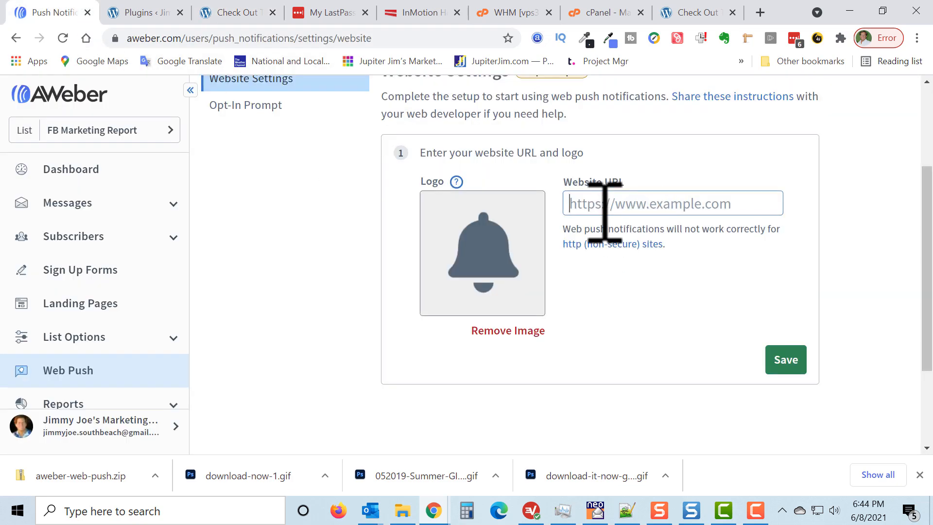
{"action": "key", "text": "ctrl+v"}
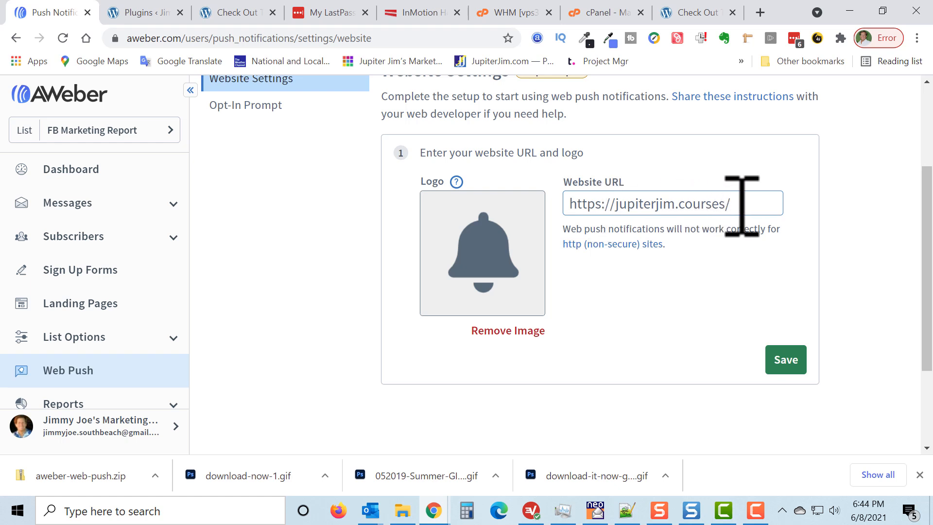
{"action": "key", "text": "BackSpace"}
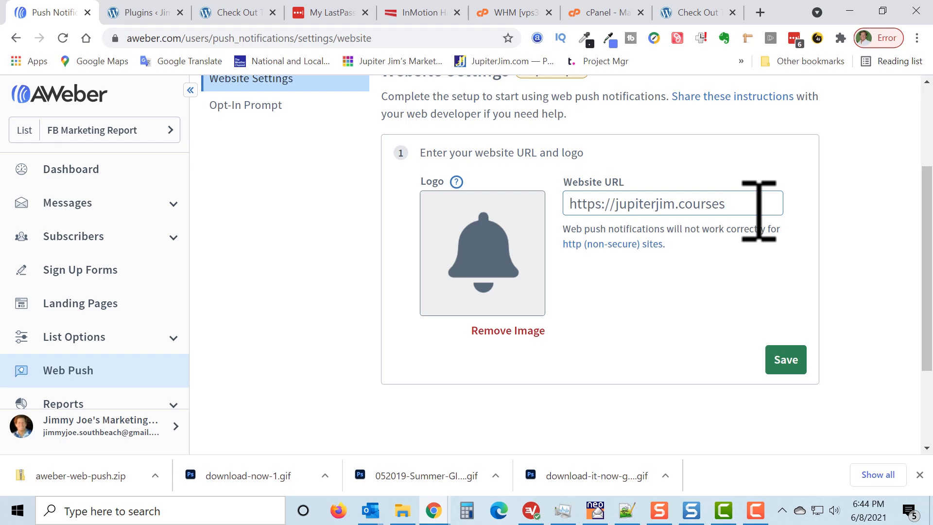
{"action": "left_click", "coordinate": [605, 210]}
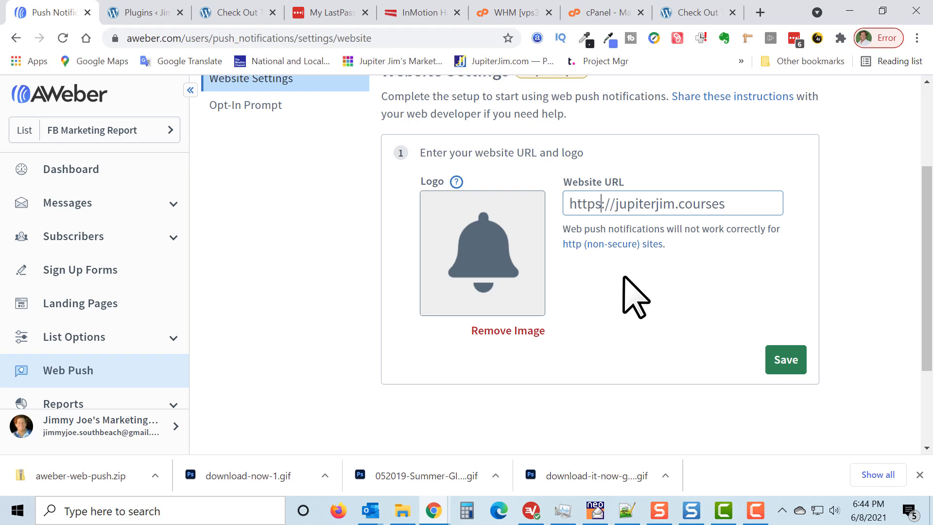
{"action": "key", "text": "BackSpace"}
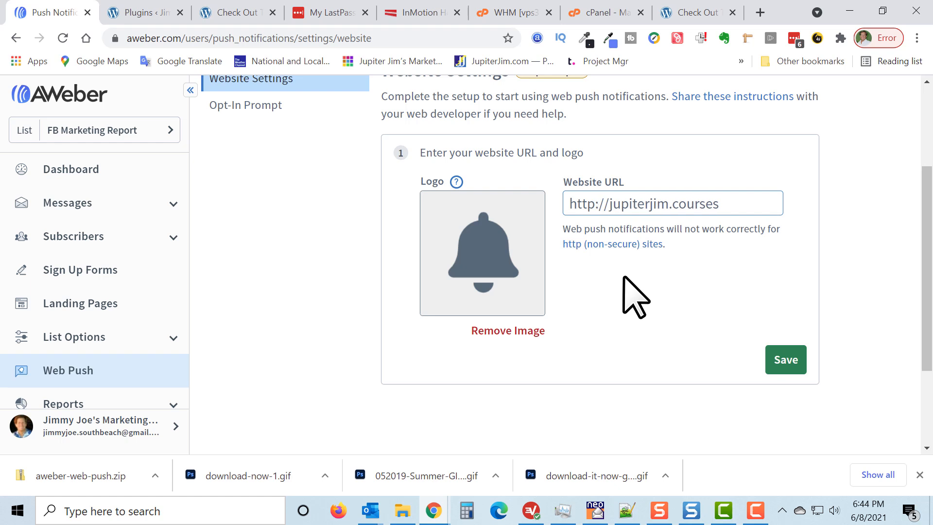
{"action": "left_click", "coordinate": [621, 275]}
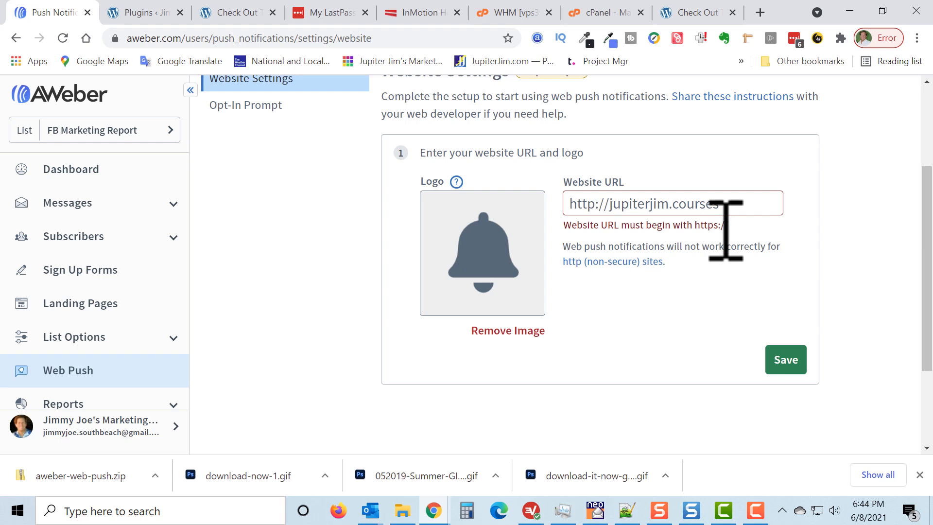
{"action": "left_click", "coordinate": [599, 204]}
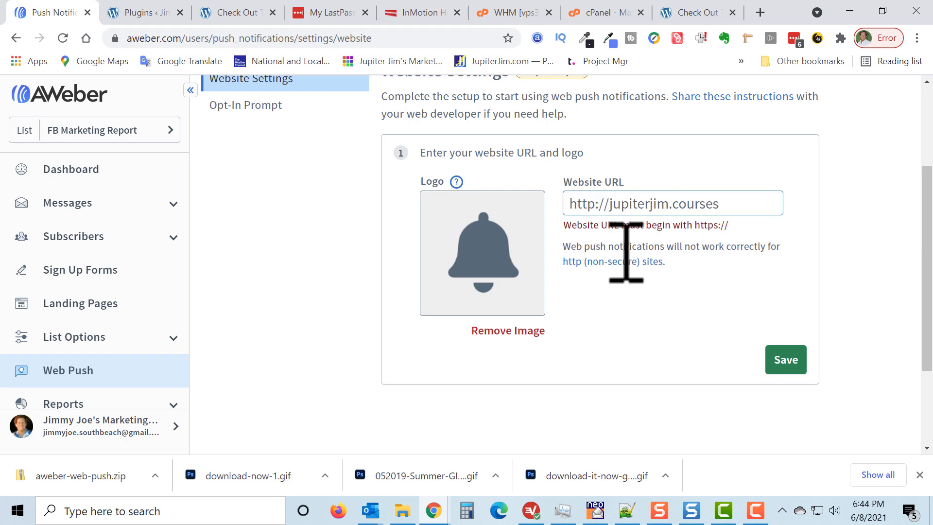
{"action": "type", "text": "s"}
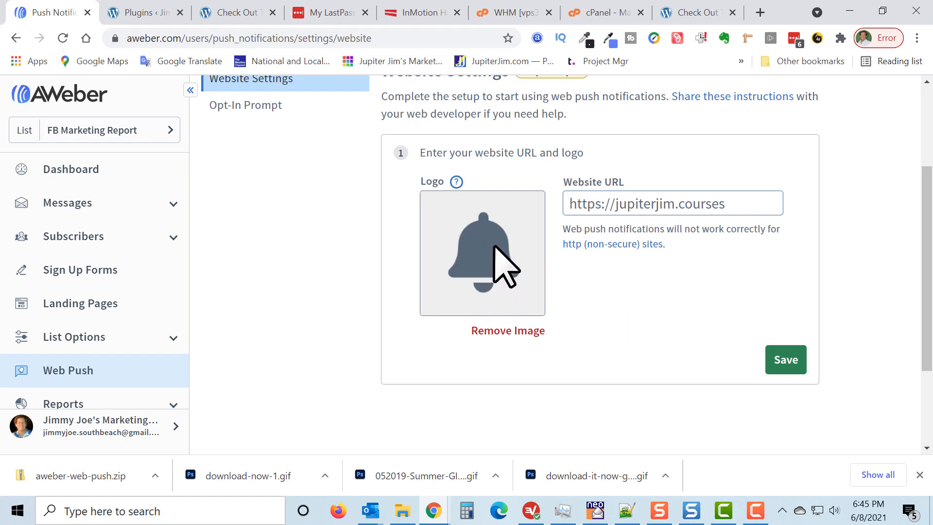
Replace the default bell logo with animated-thank-you-image-0159.gif from the GIF Images folder and save the website settings.
{"action": "left_click", "coordinate": [501, 332]}
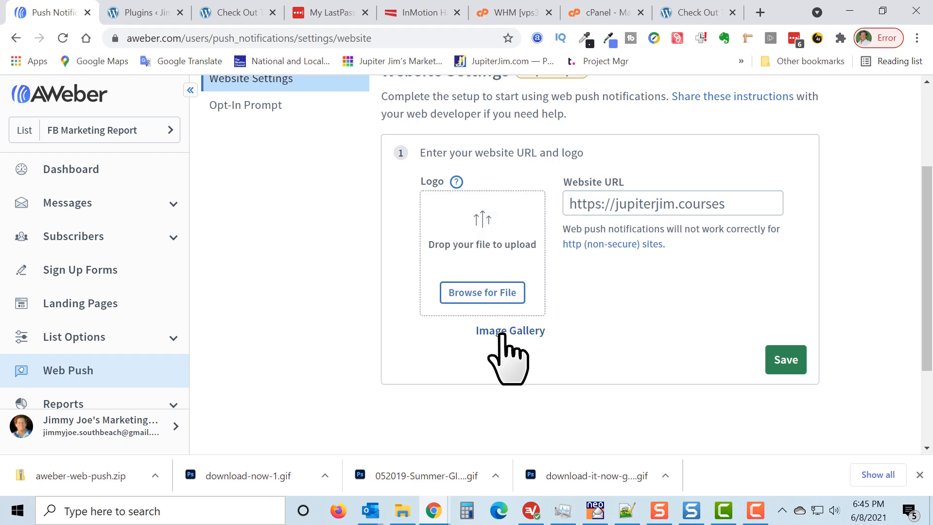
{"action": "left_click", "coordinate": [484, 292]}
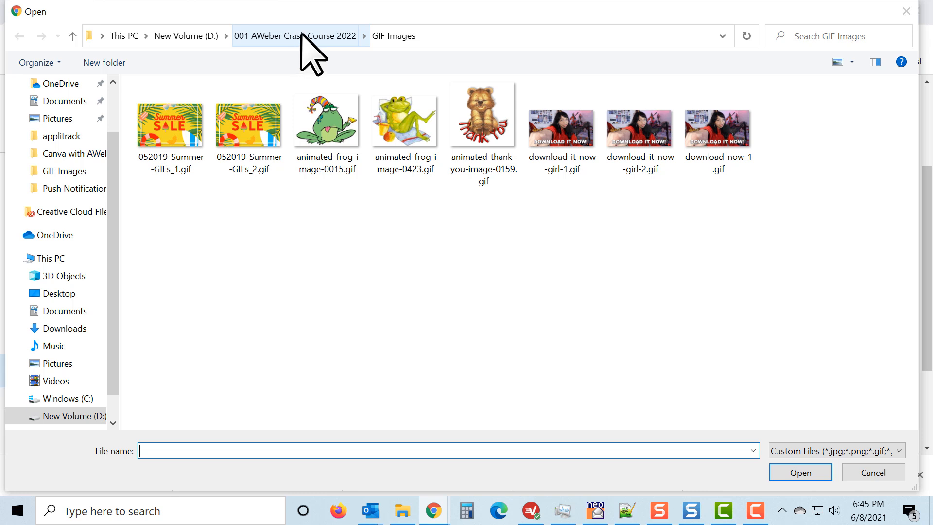
{"action": "left_click", "coordinate": [485, 121]}
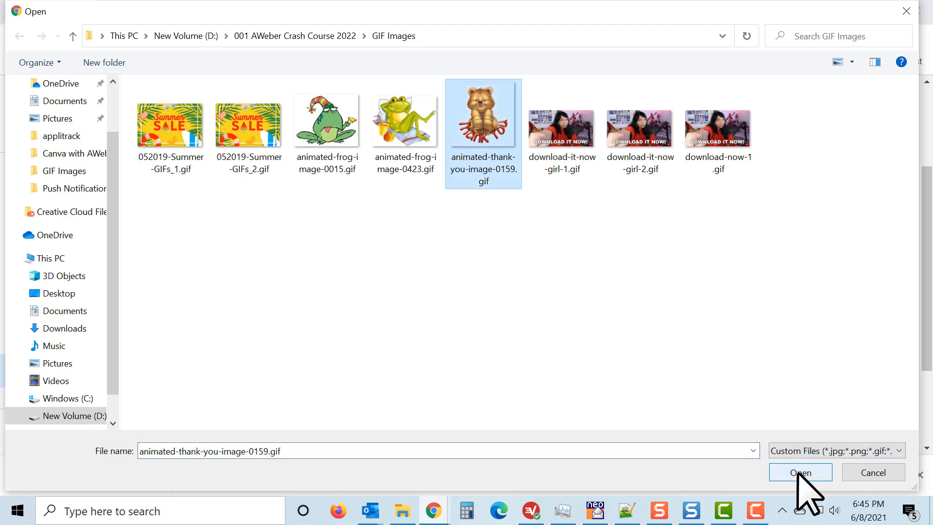
{"action": "left_click", "coordinate": [798, 473]}
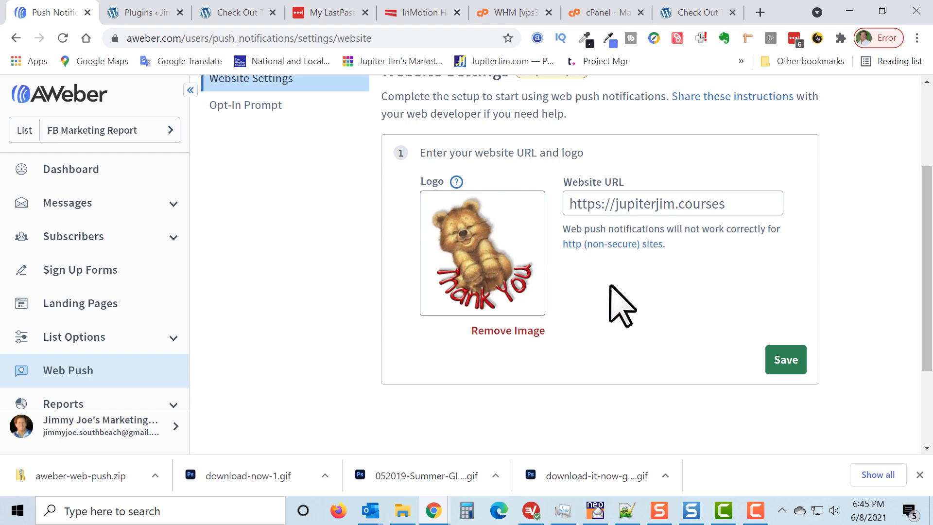
{"action": "left_click", "coordinate": [789, 362]}
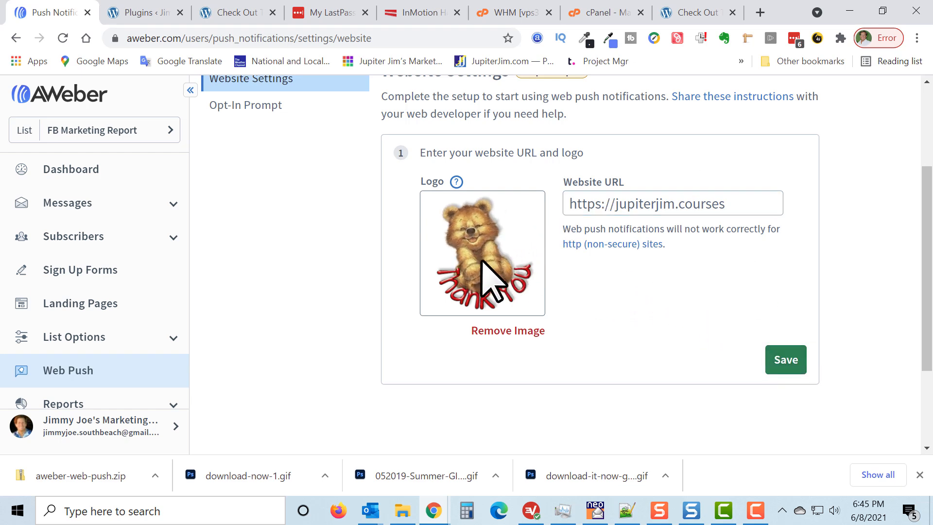
{"action": "left_click", "coordinate": [785, 362]}
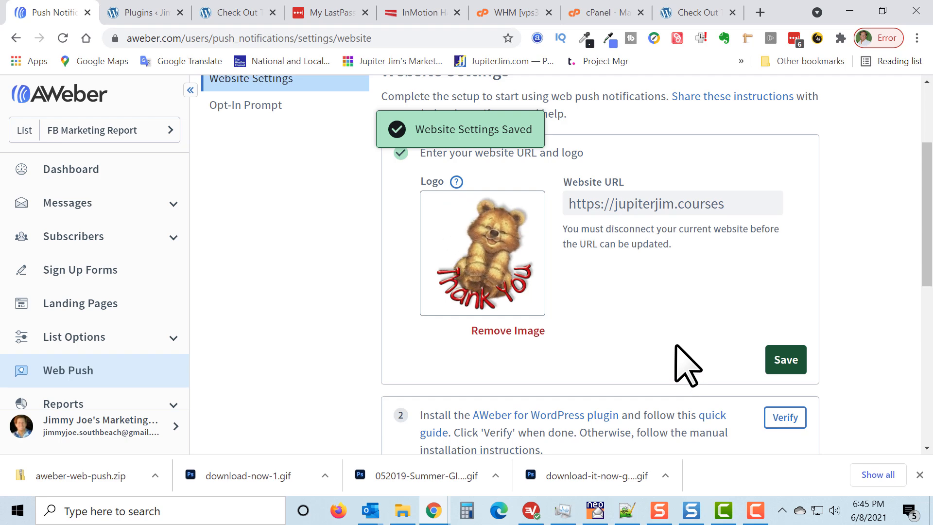
Expand the manual installation instructions for setup step 2, read them, and copy the script snippet to the clipboard.
{"action": "scroll", "coordinate": [845, 248], "scroll_direction": "down", "scroll_amount": 5}
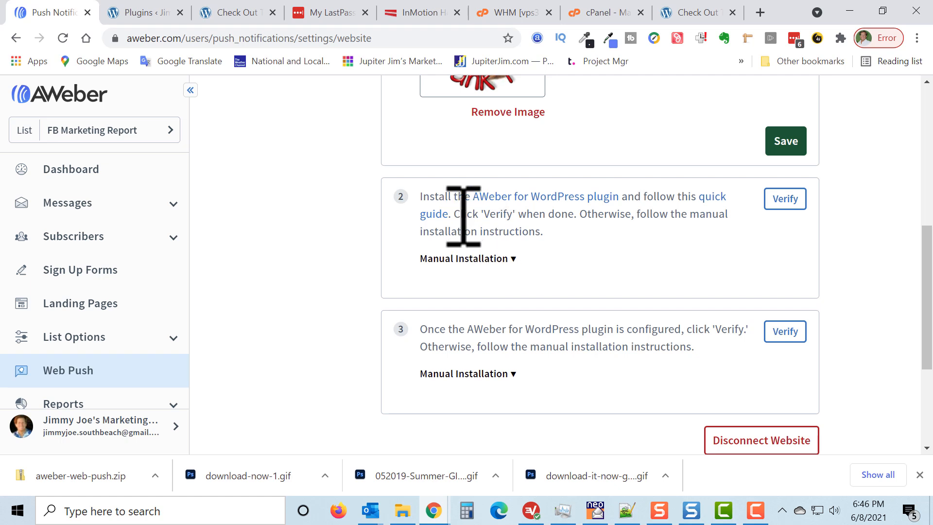
{"action": "mouse_move", "coordinate": [580, 214]}
{"action": "left_mouse_down"}
{"action": "mouse_move", "coordinate": [593, 223]}
{"action": "mouse_move", "coordinate": [587, 229]}
{"action": "left_mouse_up"}
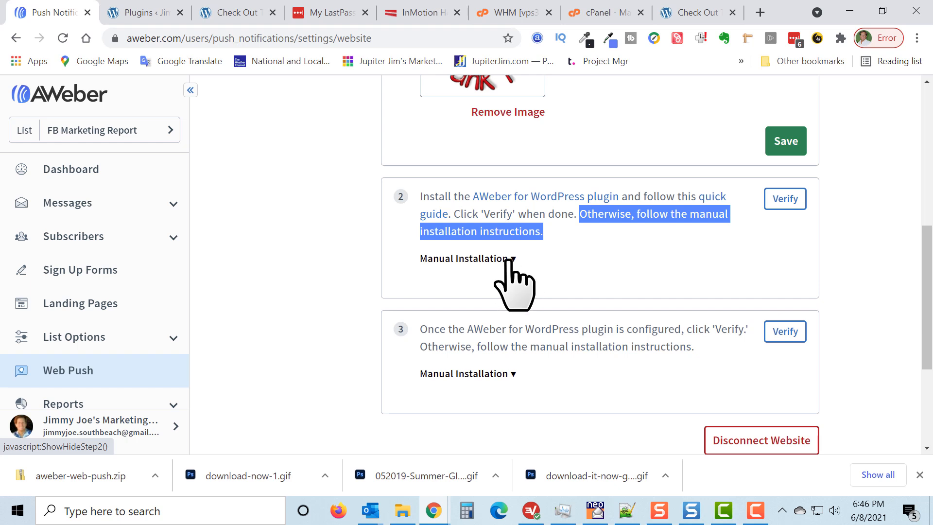
{"action": "left_click", "coordinate": [508, 260]}
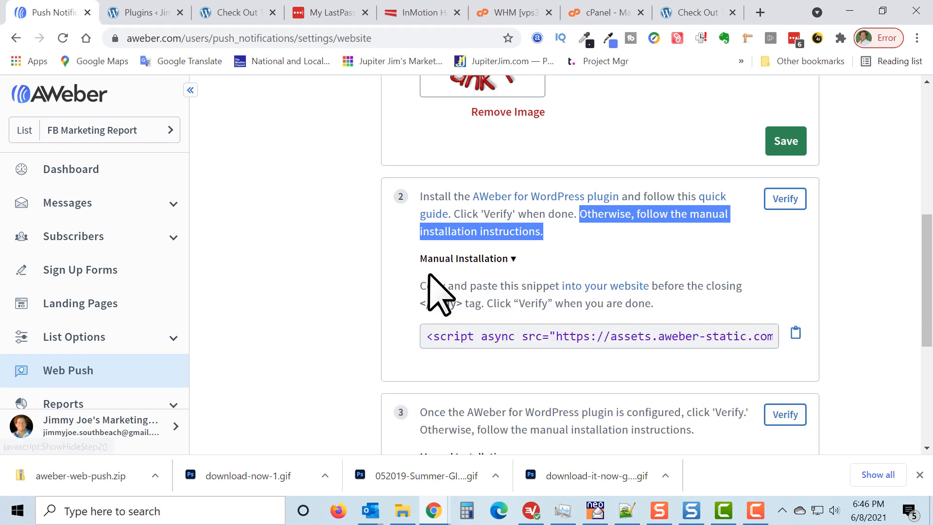
{"action": "left_click_drag", "start_coordinate": [422, 286], "coordinate": [745, 291]}
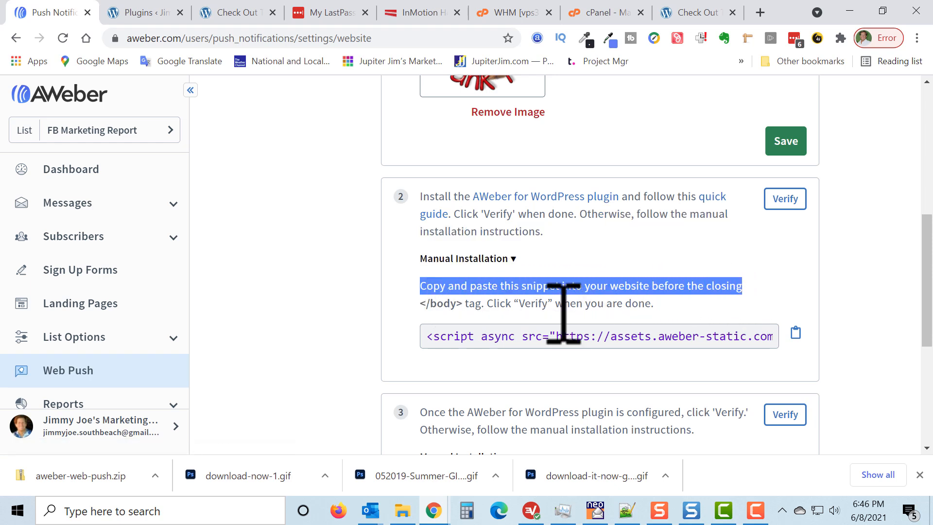
{"action": "left_click", "coordinate": [416, 325]}
{"action": "left_click_drag", "start_coordinate": [429, 303], "coordinate": [451, 303]}
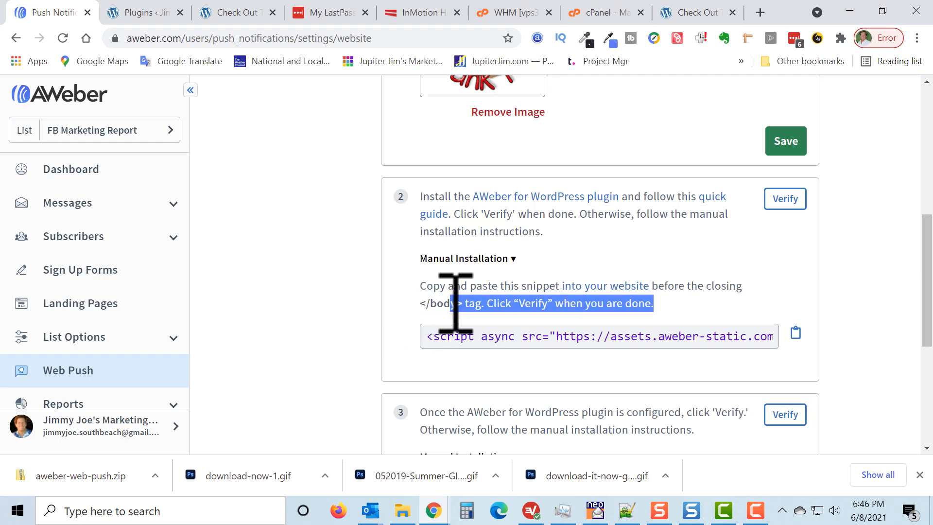
{"action": "left_click", "coordinate": [468, 306]}
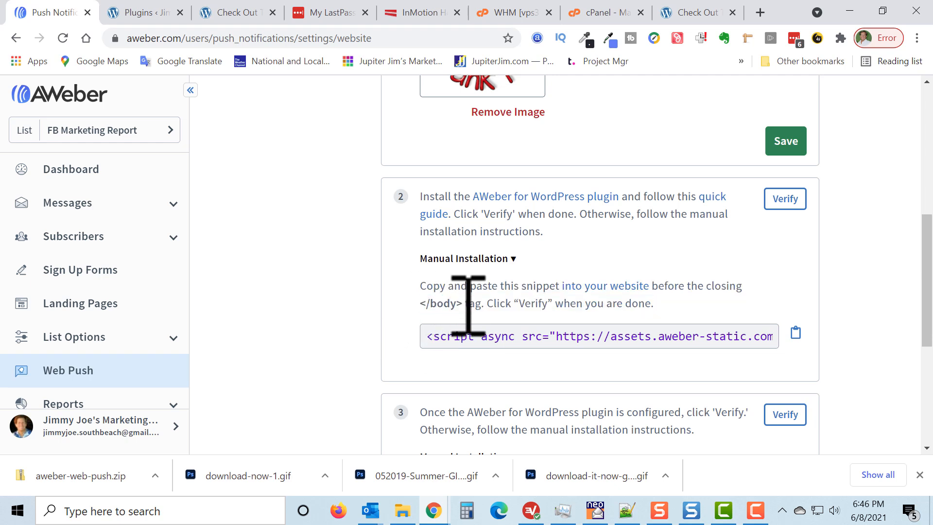
{"action": "left_click", "coordinate": [795, 332]}
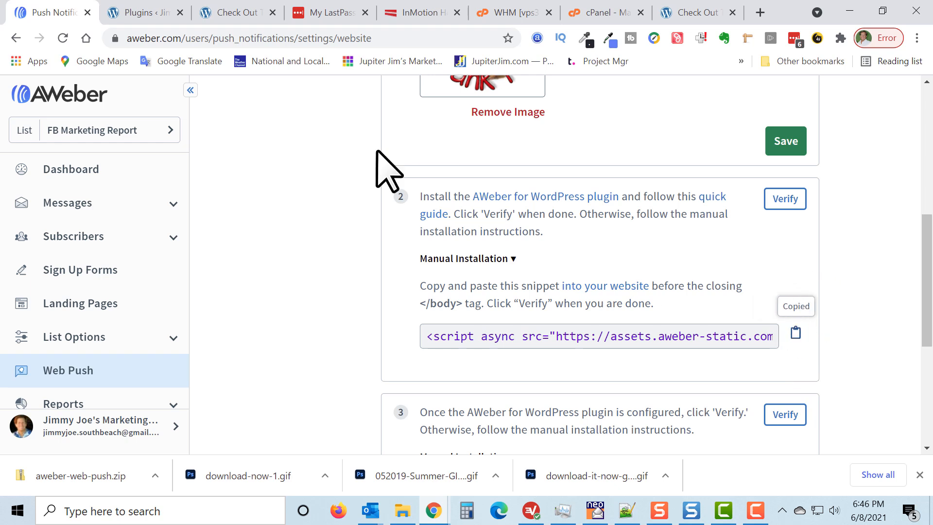
Switch to the WordPress admin of jupiterjim.courses and open its Dashboard.
{"action": "left_click", "coordinate": [152, 14]}
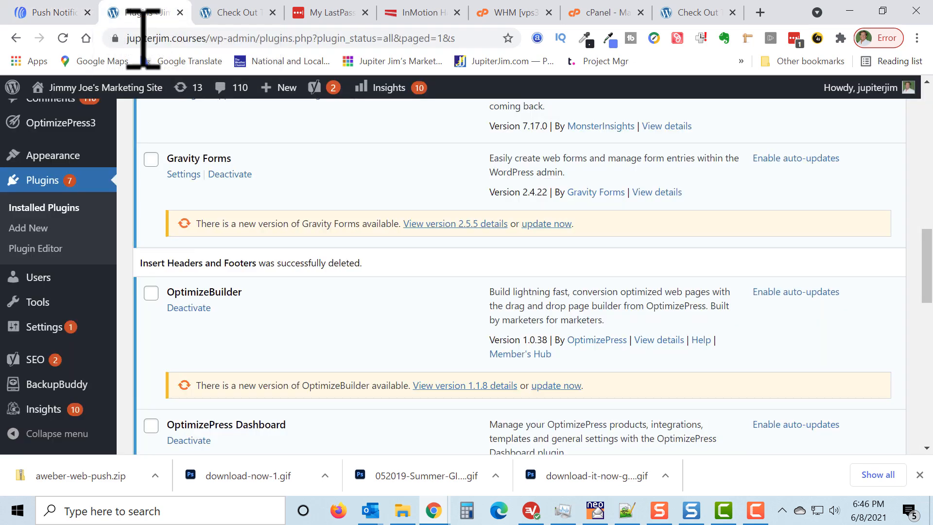
{"action": "scroll", "coordinate": [54, 145], "scroll_direction": "up", "scroll_amount": 2}
{"action": "scroll", "coordinate": [54, 137], "scroll_direction": "up", "scroll_amount": 10}
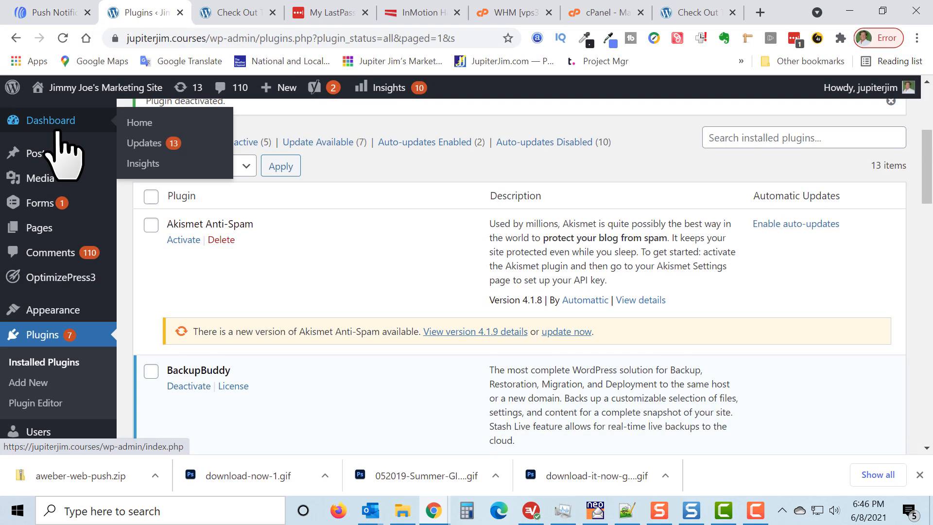
{"action": "left_click", "coordinate": [52, 119]}
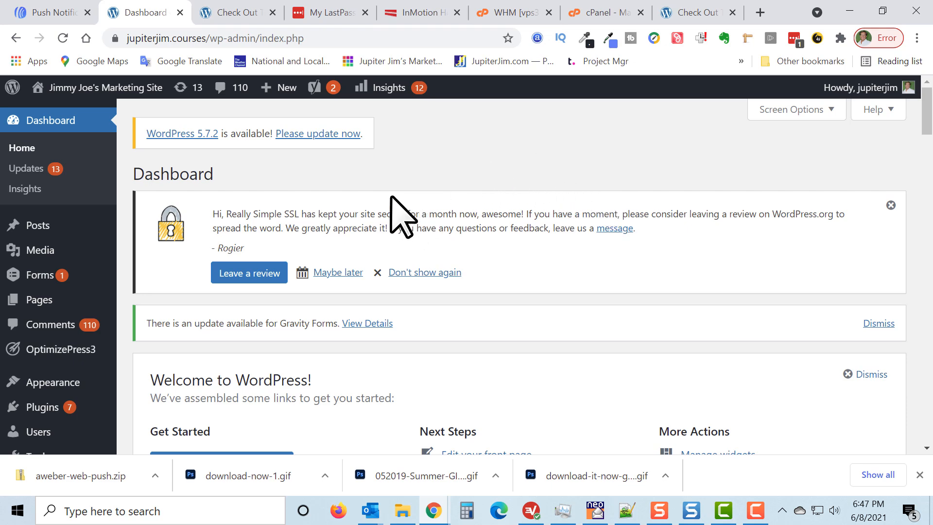
Open the Add Plugins page and search the plugin directory for "insert headers and footers".
{"action": "scroll", "coordinate": [228, 262], "scroll_direction": "down", "scroll_amount": 1}
{"action": "mouse_move", "coordinate": [53, 337]}
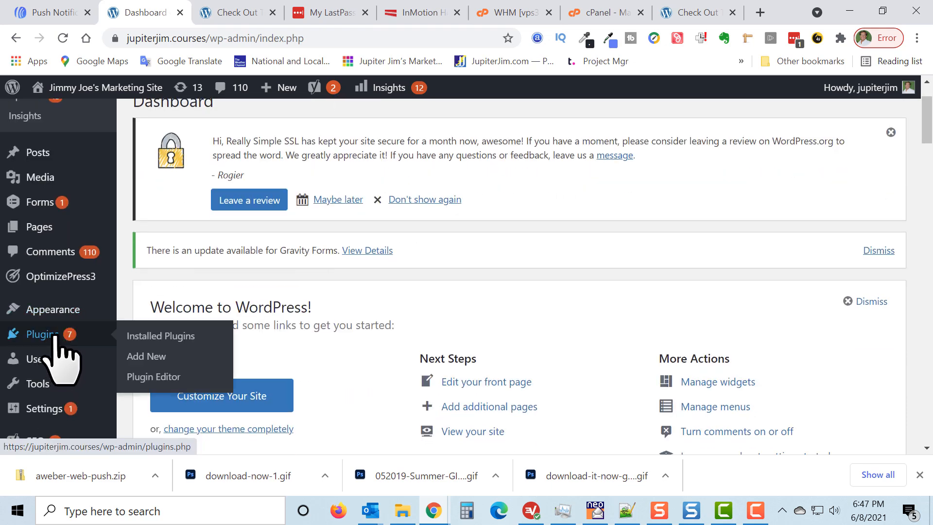
{"action": "left_click", "coordinate": [145, 358]}
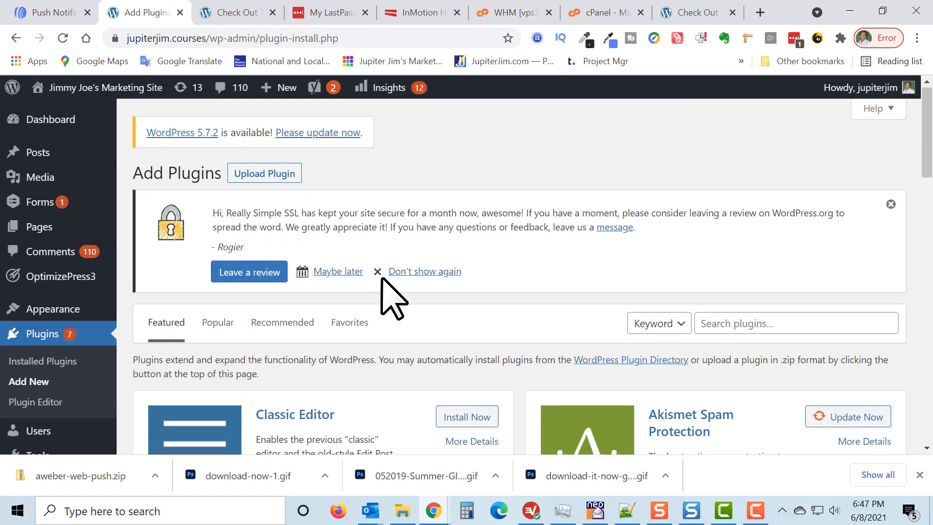
{"action": "scroll", "coordinate": [395, 298], "scroll_direction": "down", "scroll_amount": 2}
{"action": "left_click", "coordinate": [728, 185]}
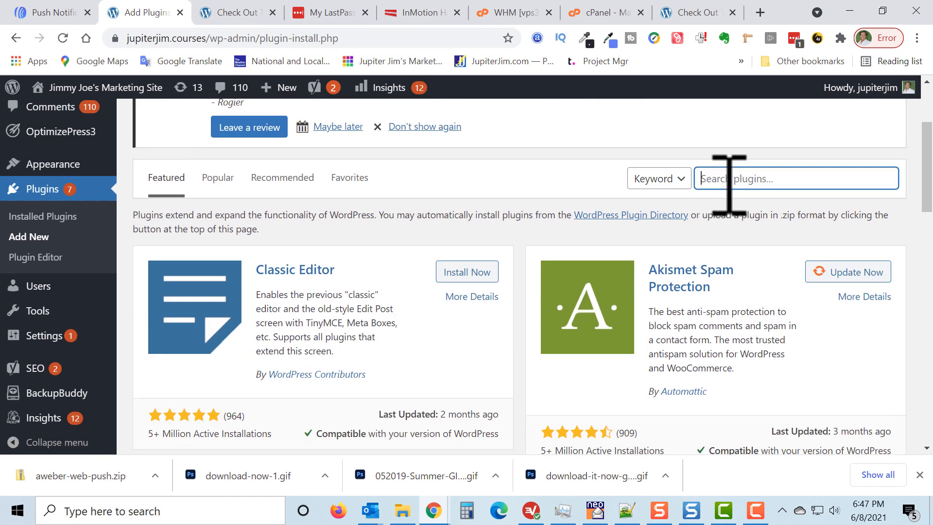
{"action": "scroll", "coordinate": [759, 270], "scroll_direction": "up", "scroll_amount": 2}
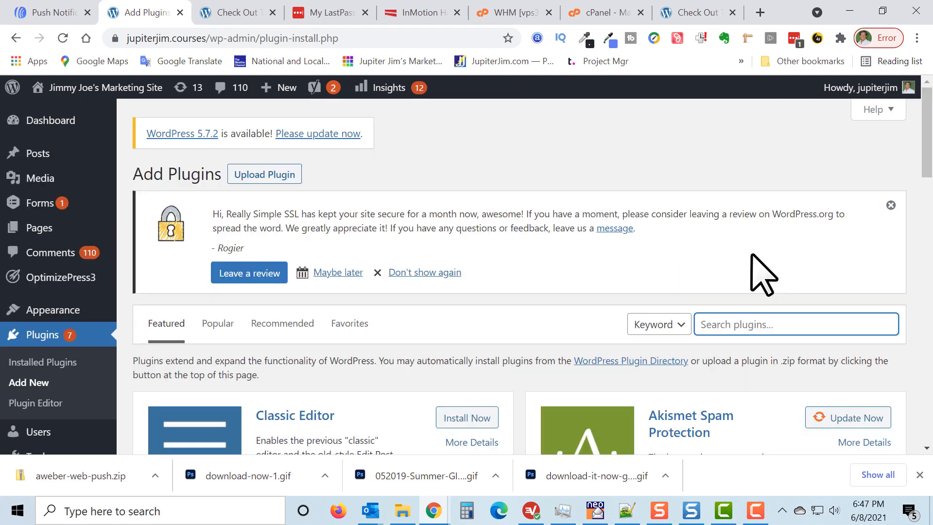
{"action": "scroll", "coordinate": [754, 254], "scroll_direction": "down", "scroll_amount": 1}
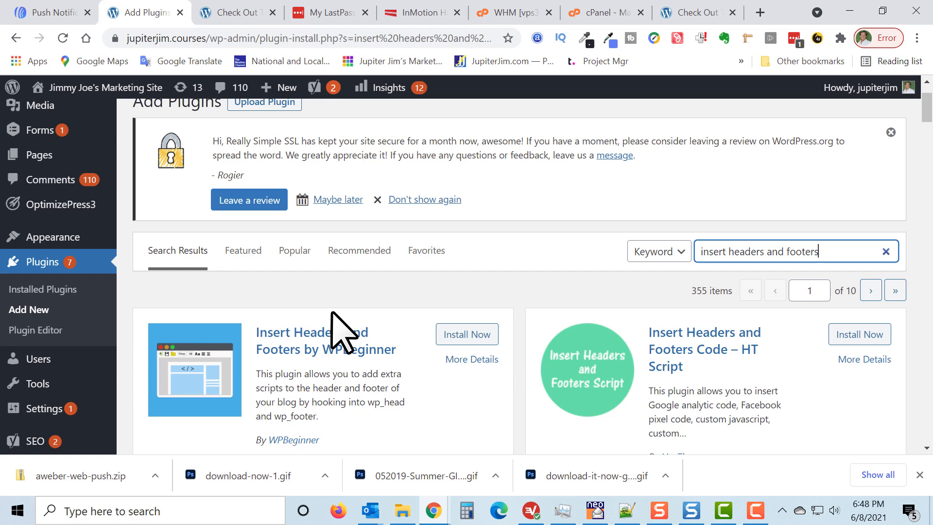
Install and activate the Insert Headers and Footers plugin by WPBeginner.
{"action": "scroll", "coordinate": [340, 327], "scroll_direction": "down", "scroll_amount": 1}
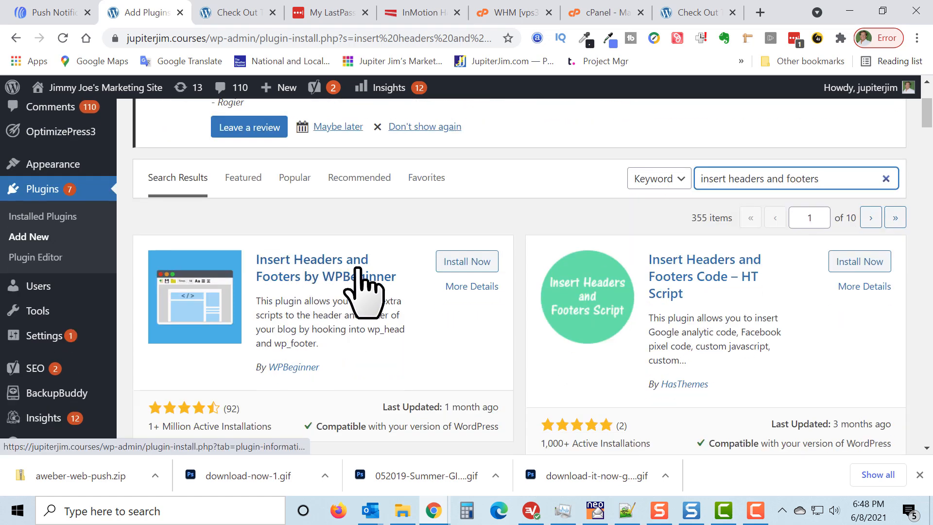
{"action": "left_click", "coordinate": [468, 264]}
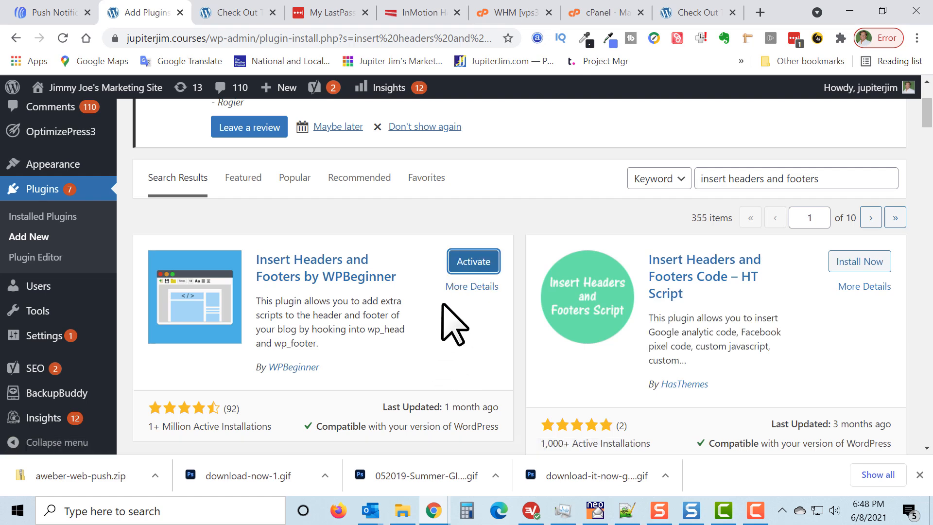
{"action": "left_click", "coordinate": [474, 260]}
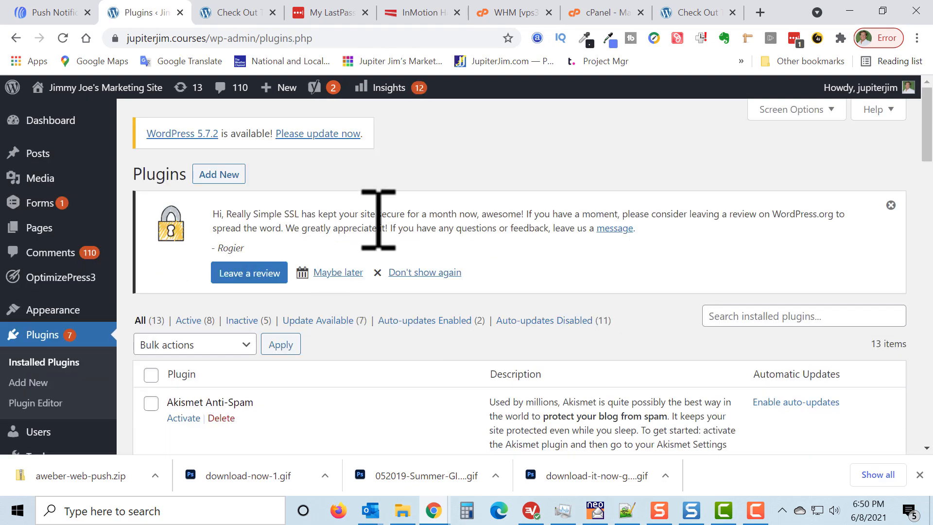
Check for Insert Headers and Footers in the installed plugins list and open the plugin's settings page.
{"action": "scroll", "coordinate": [378, 218], "scroll_direction": "down", "scroll_amount": 10}
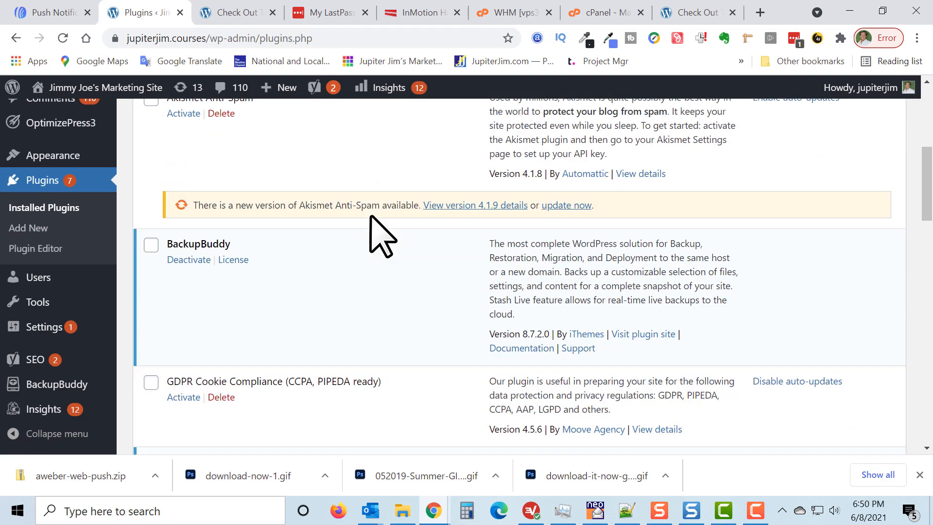
{"action": "scroll", "coordinate": [378, 236], "scroll_direction": "down", "scroll_amount": 10}
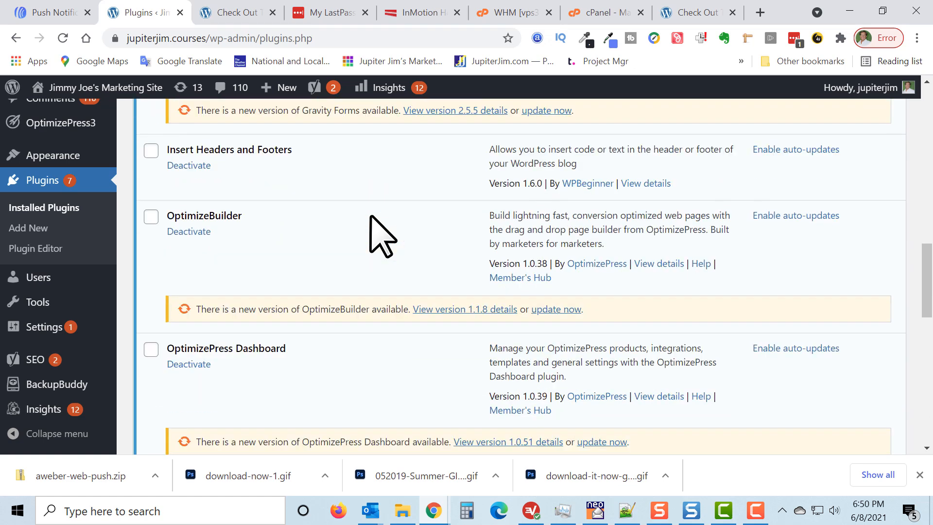
{"action": "scroll", "coordinate": [378, 235], "scroll_direction": "up", "scroll_amount": 3}
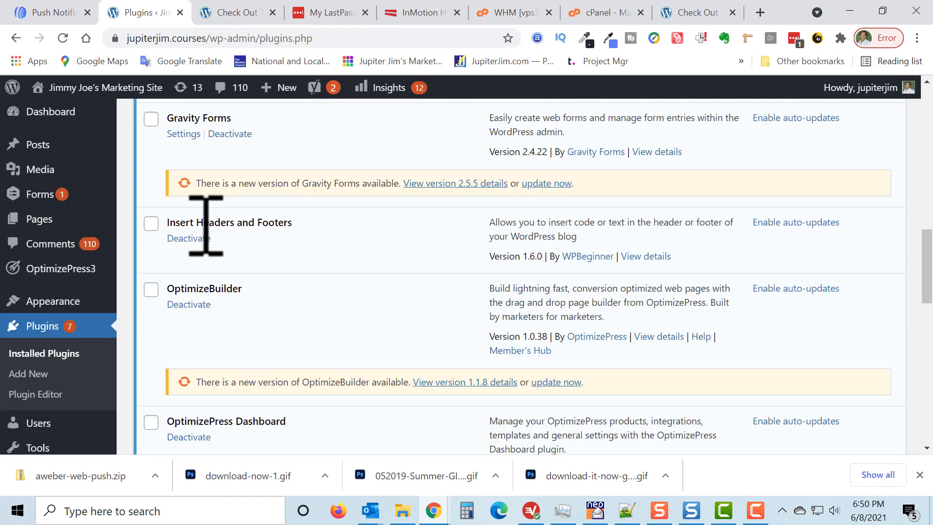
{"action": "left_click_drag", "start_coordinate": [204, 223], "coordinate": [293, 226]}
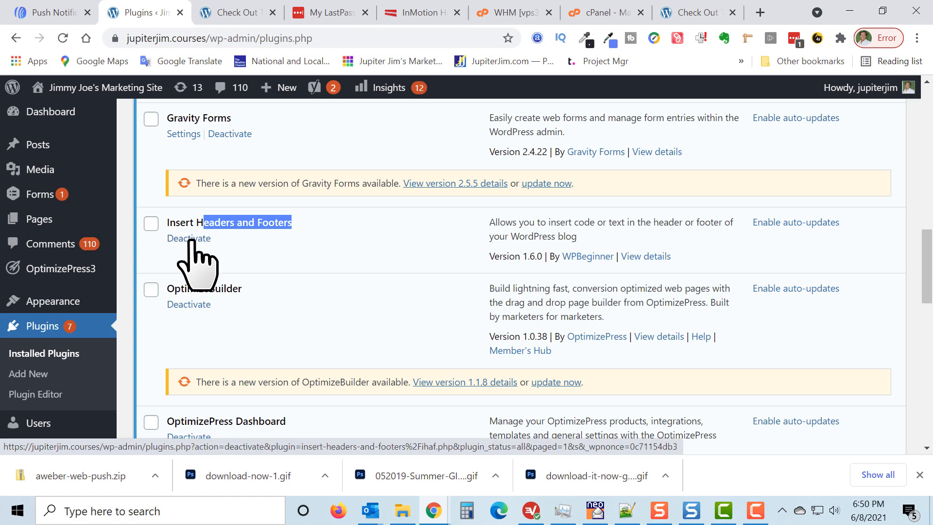
{"action": "scroll", "coordinate": [316, 252], "scroll_direction": "down", "scroll_amount": 2}
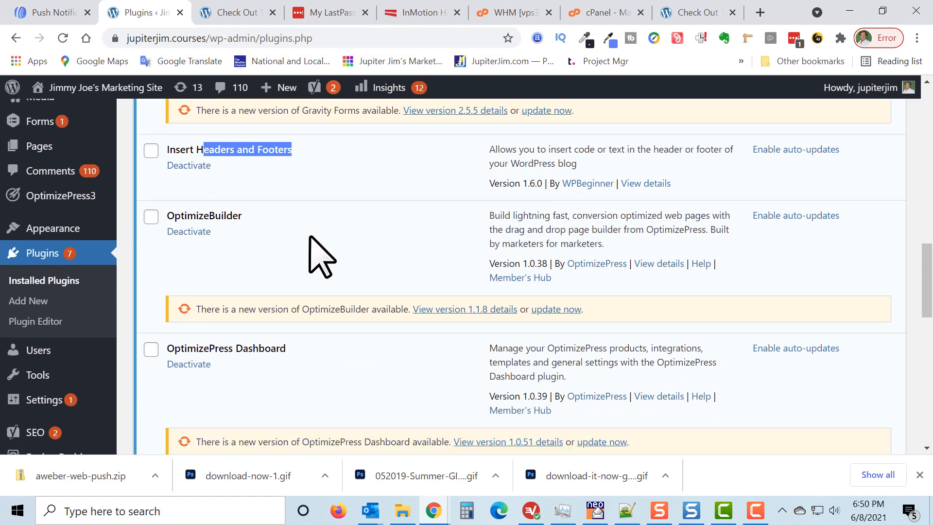
{"action": "left_click", "coordinate": [300, 185]}
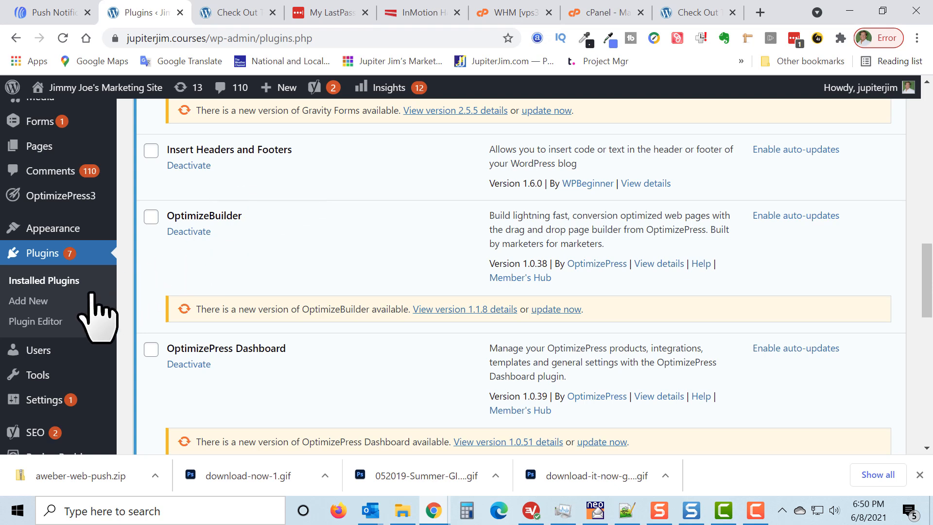
{"action": "scroll", "coordinate": [77, 316], "scroll_direction": "down", "scroll_amount": 2}
{"action": "mouse_move", "coordinate": [55, 335]}
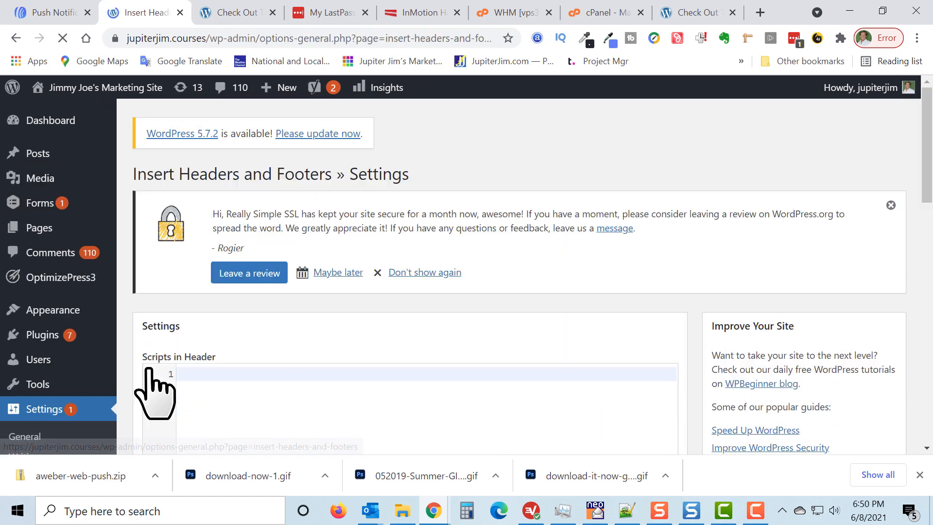
Examine the script sections of the plugin settings and the note on where footer scripts are printed.
{"action": "scroll", "coordinate": [480, 334], "scroll_direction": "down", "scroll_amount": 1}
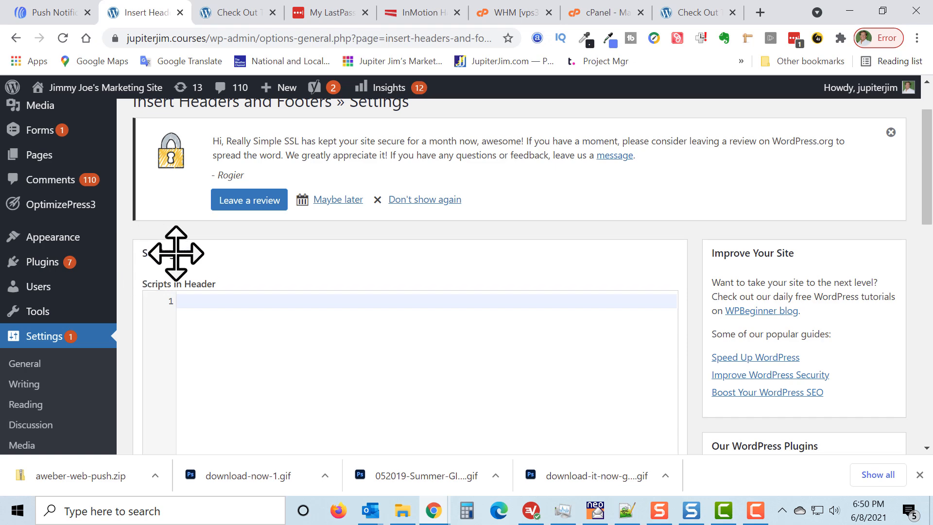
{"action": "scroll", "coordinate": [202, 291], "scroll_direction": "down", "scroll_amount": 3}
{"action": "scroll", "coordinate": [346, 239], "scroll_direction": "down", "scroll_amount": 7}
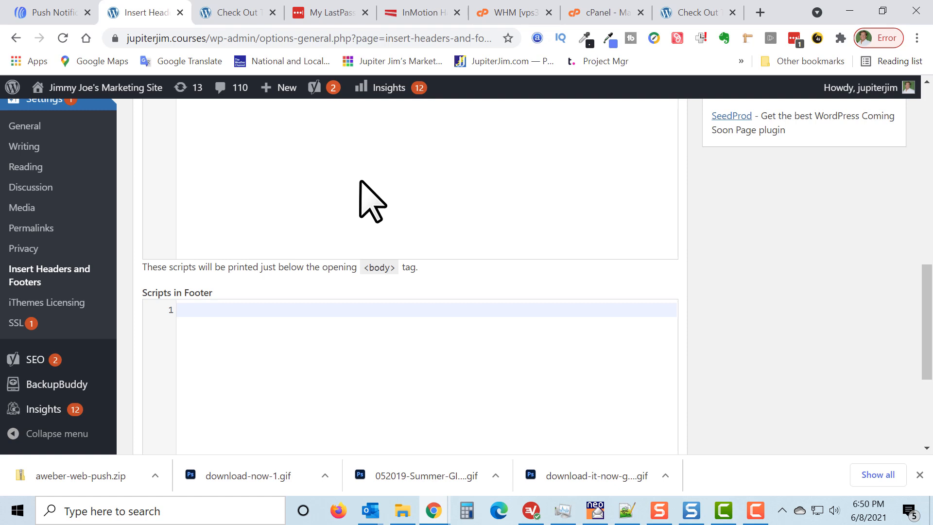
{"action": "scroll", "coordinate": [361, 182], "scroll_direction": "down", "scroll_amount": 3}
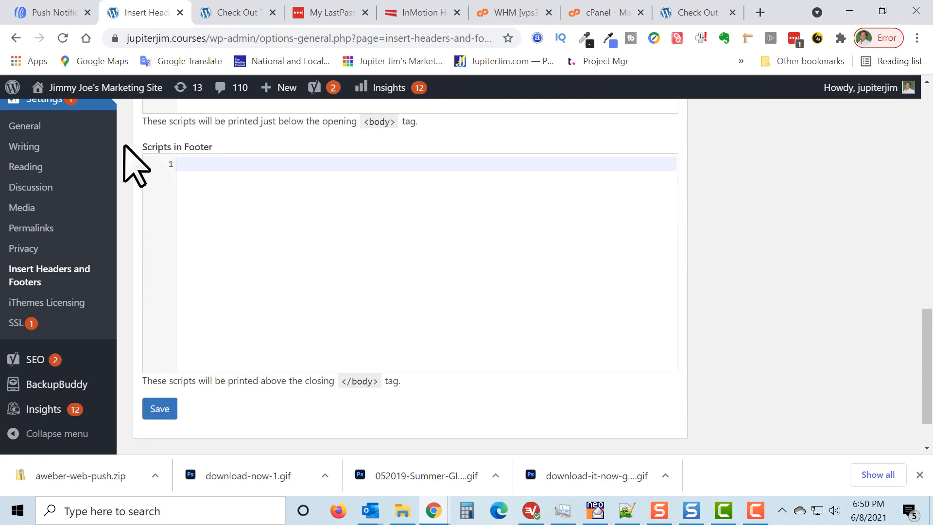
{"action": "left_click_drag", "start_coordinate": [141, 147], "coordinate": [229, 145]}
{"action": "scroll", "coordinate": [273, 246], "scroll_direction": "down", "scroll_amount": 1}
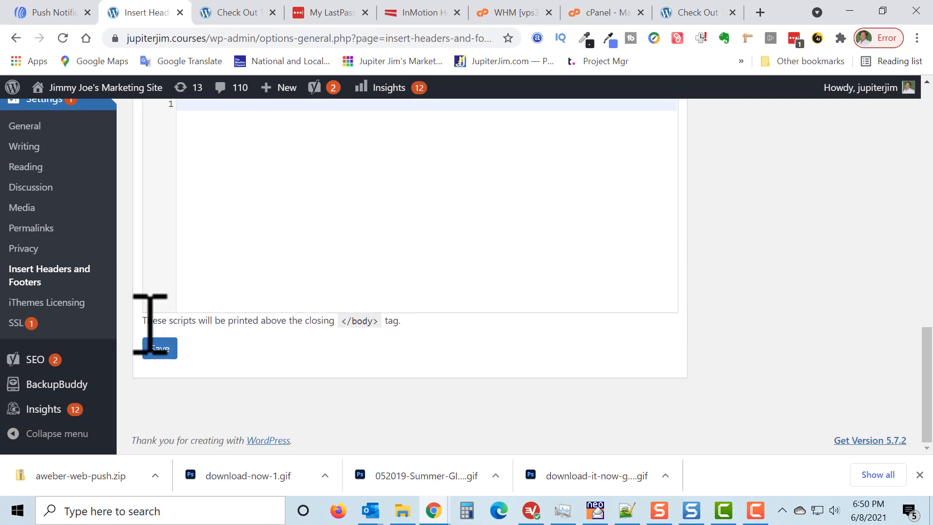
{"action": "left_click_drag", "start_coordinate": [142, 322], "coordinate": [402, 325]}
Paste the copied AWeber script snippet into Scripts in Footer and save the plugin settings.
{"action": "scroll", "coordinate": [405, 243], "scroll_direction": "up", "scroll_amount": 3}
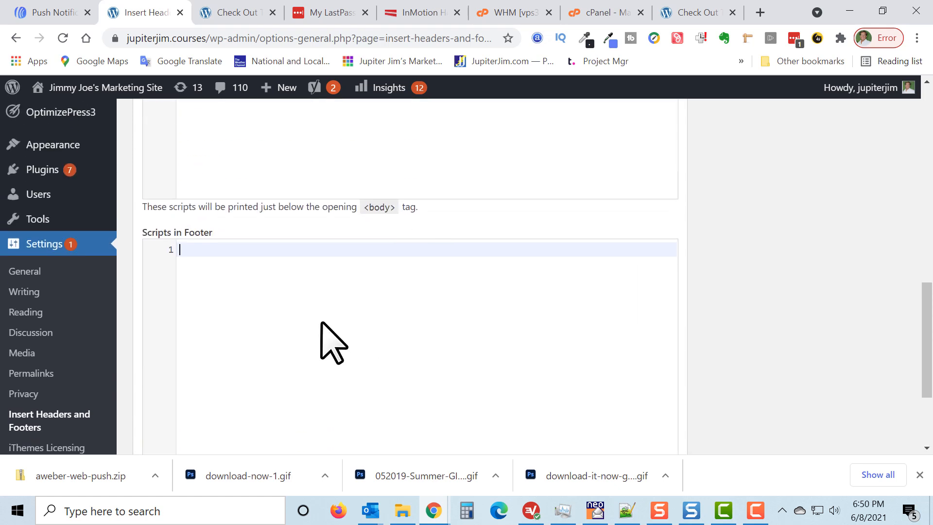
{"action": "left_click", "coordinate": [255, 293]}
{"action": "key", "text": "ctrl+v"}
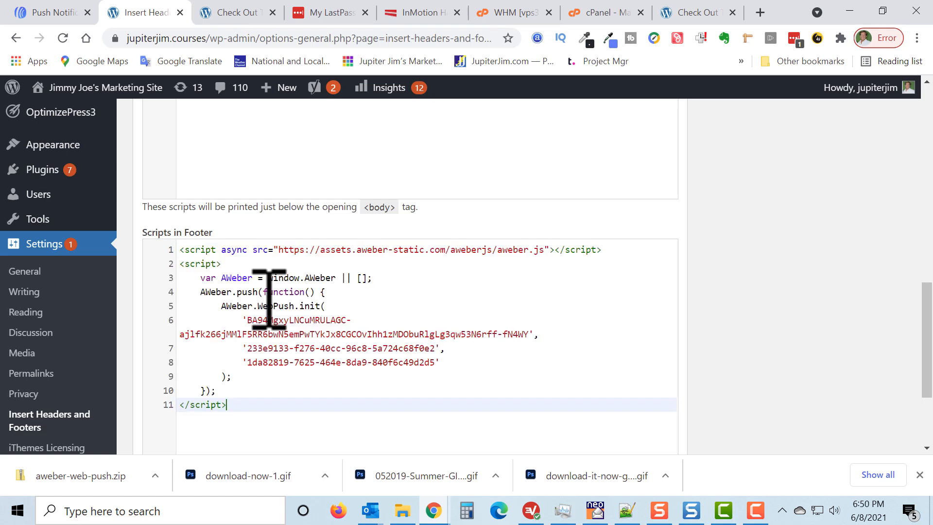
{"action": "scroll", "coordinate": [607, 335], "scroll_direction": "down", "scroll_amount": 3}
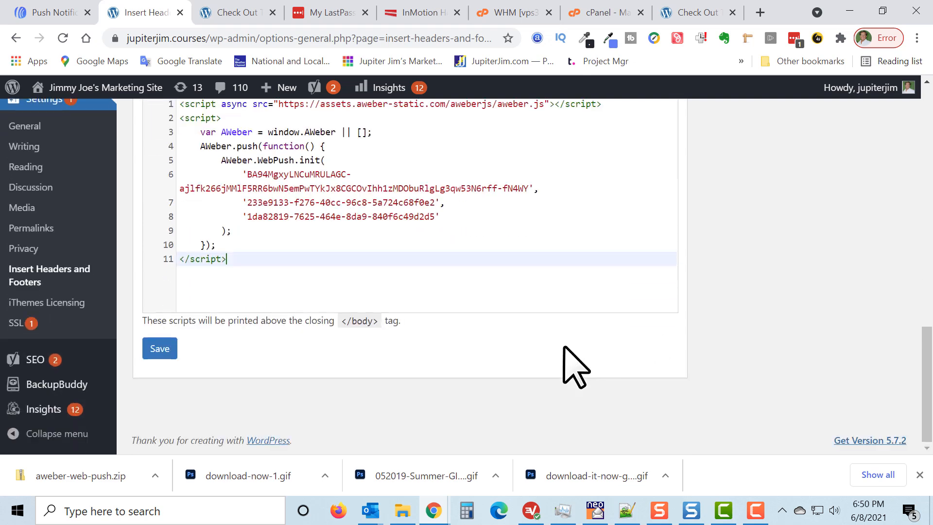
{"action": "left_click", "coordinate": [157, 348]}
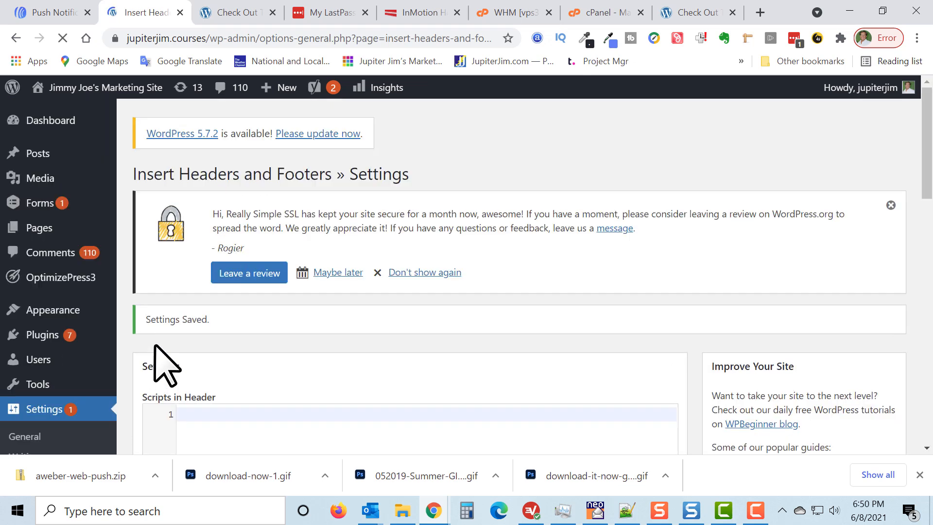
Return to the AWeber Web Push website settings and verify the snippet installation for setup step 2.
{"action": "left_click", "coordinate": [53, 13]}
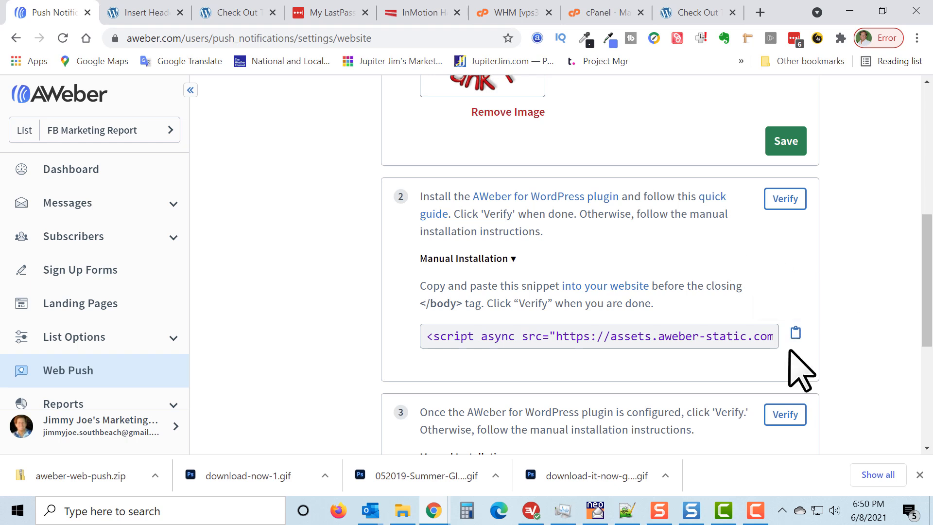
{"action": "left_click_drag", "start_coordinate": [592, 340], "coordinate": [791, 322]}
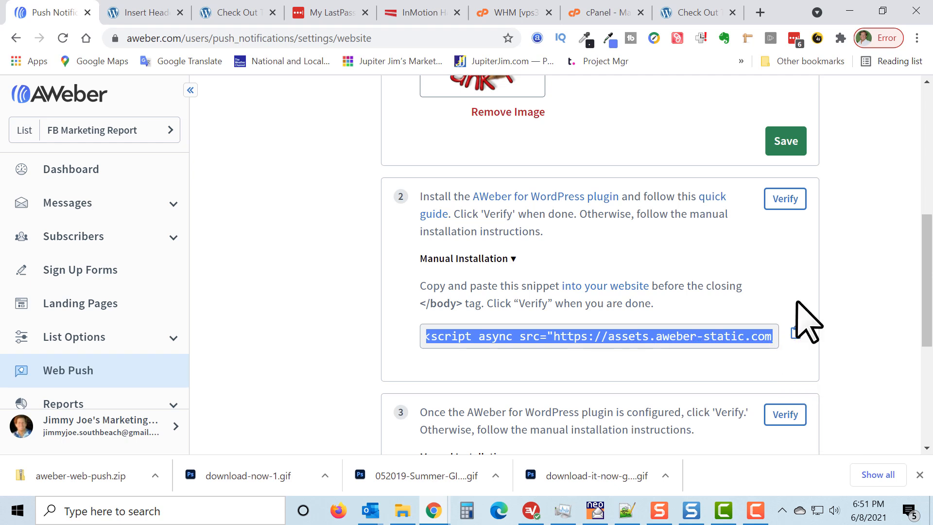
{"action": "left_click", "coordinate": [835, 291]}
{"action": "left_click", "coordinate": [793, 223]}
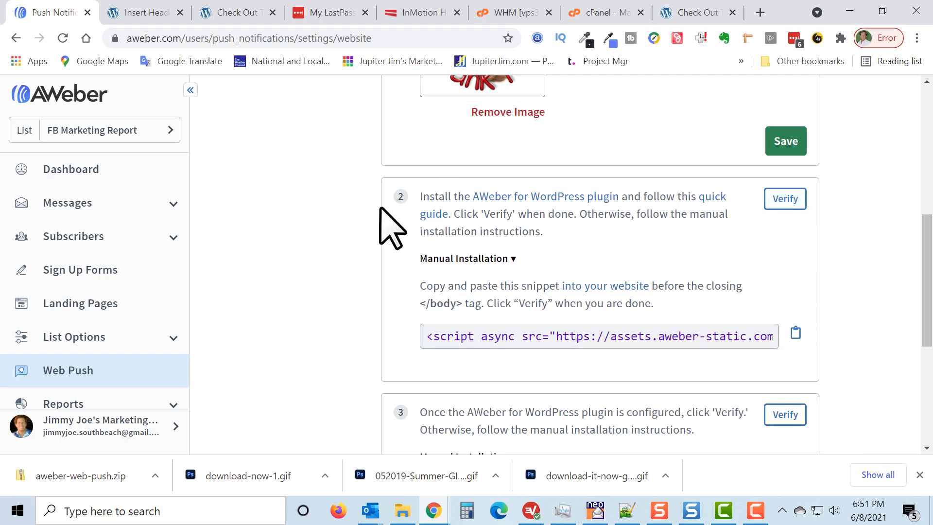
{"action": "left_click", "coordinate": [786, 200]}
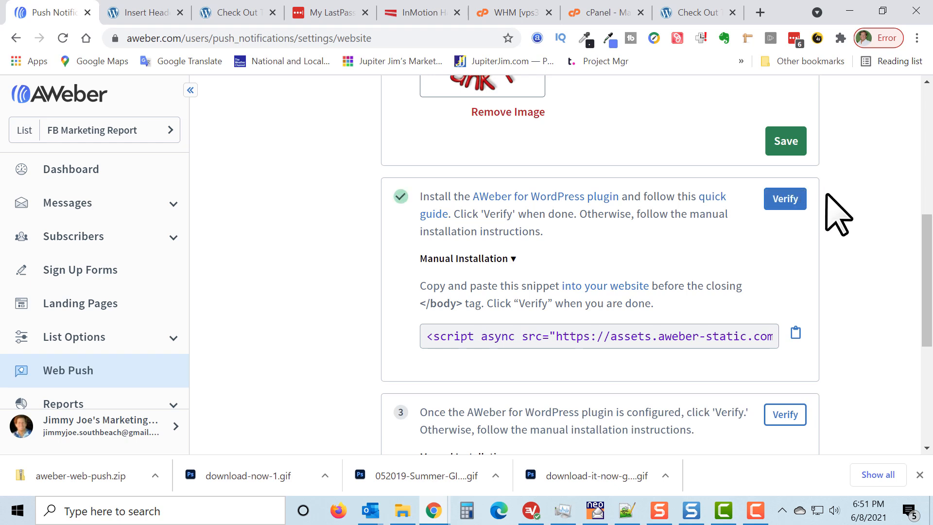
Expand the manual installation instructions for setup step 3 and read them.
{"action": "scroll", "coordinate": [867, 199], "scroll_direction": "down", "scroll_amount": 3}
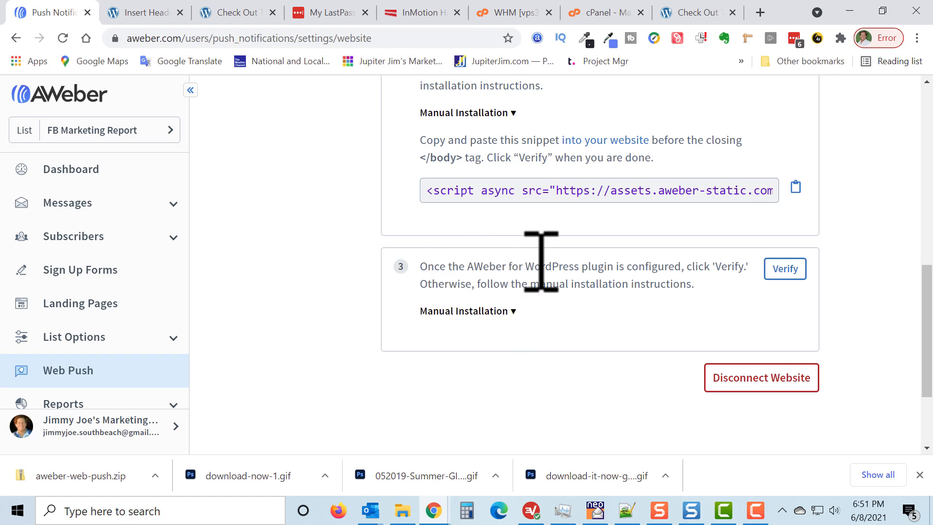
{"action": "left_click", "coordinate": [509, 313]}
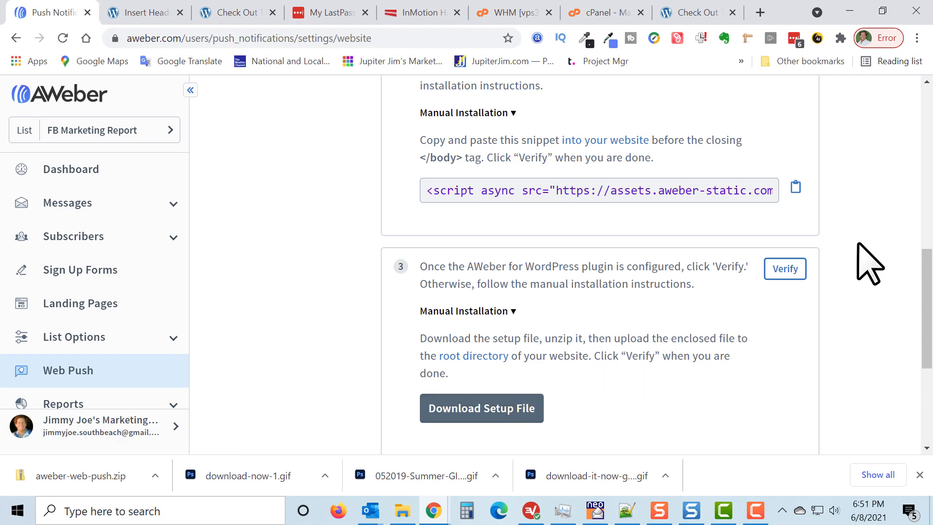
{"action": "scroll", "coordinate": [862, 257], "scroll_direction": "down", "scroll_amount": 2}
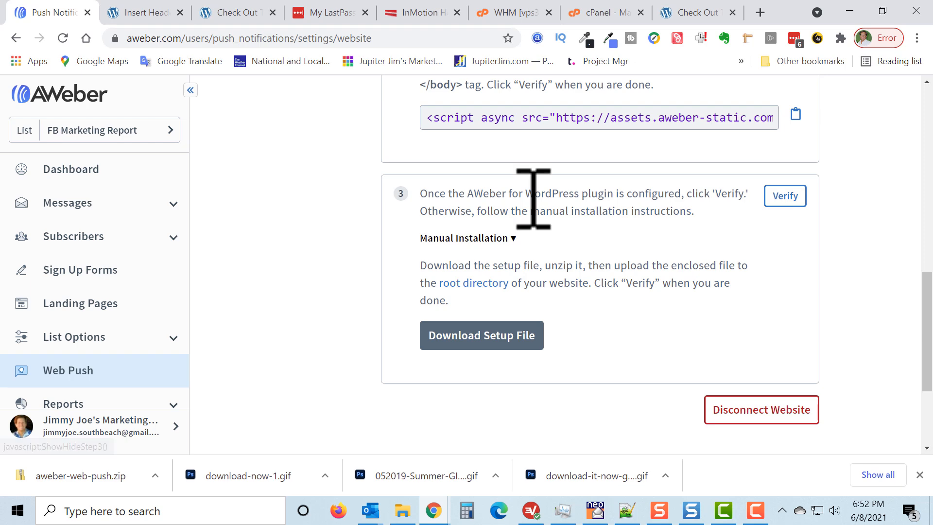
{"action": "left_click_drag", "start_coordinate": [526, 194], "coordinate": [595, 210]}
{"action": "left_click", "coordinate": [622, 313]}
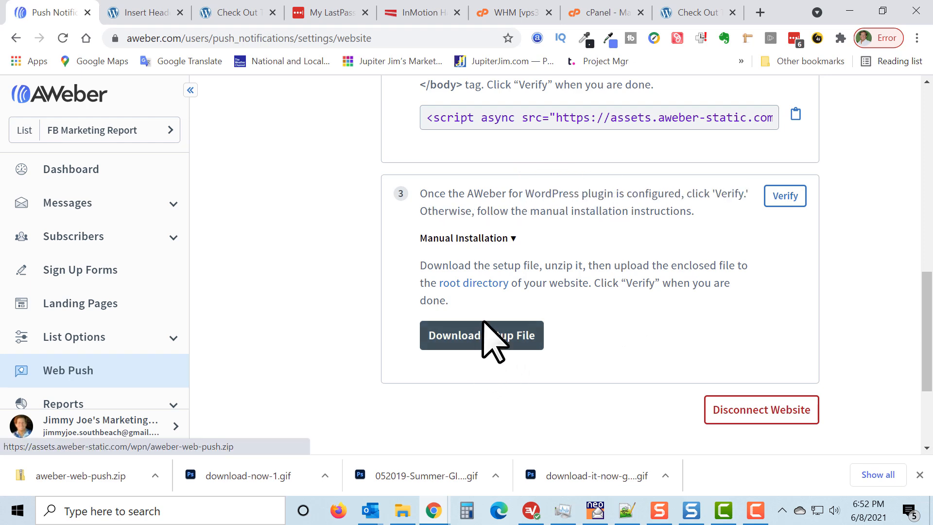
Download the setup file aweber-web-push.zip into the JavaScript for Web Push Notifications folder.
{"action": "left_click", "coordinate": [492, 339]}
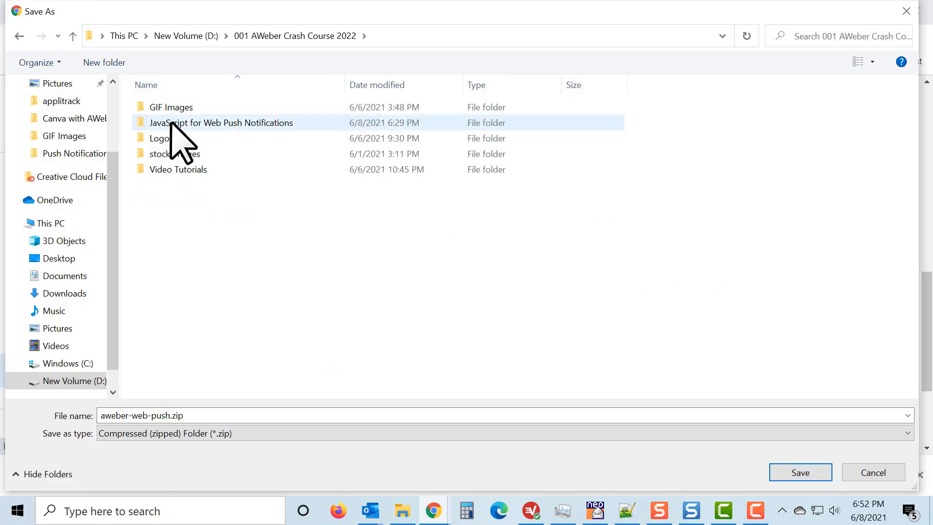
{"action": "double_click", "coordinate": [171, 125]}
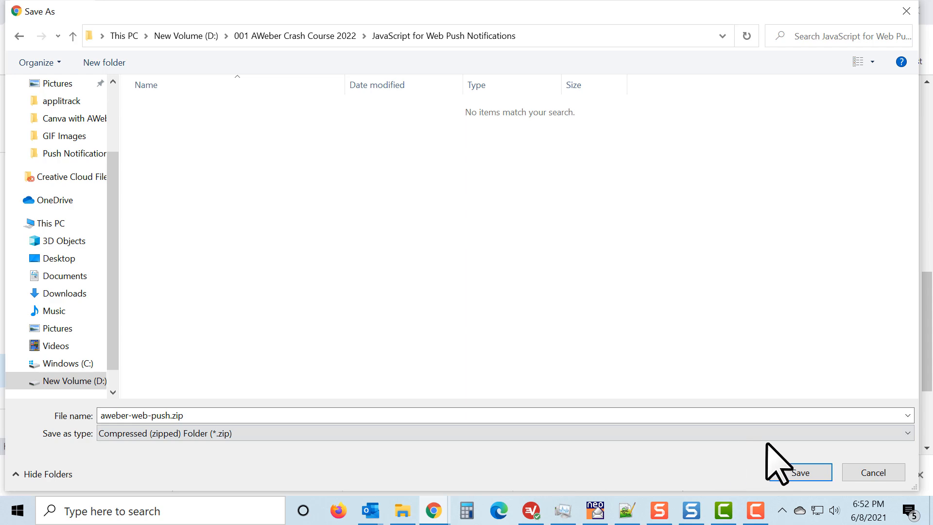
{"action": "left_click", "coordinate": [806, 473]}
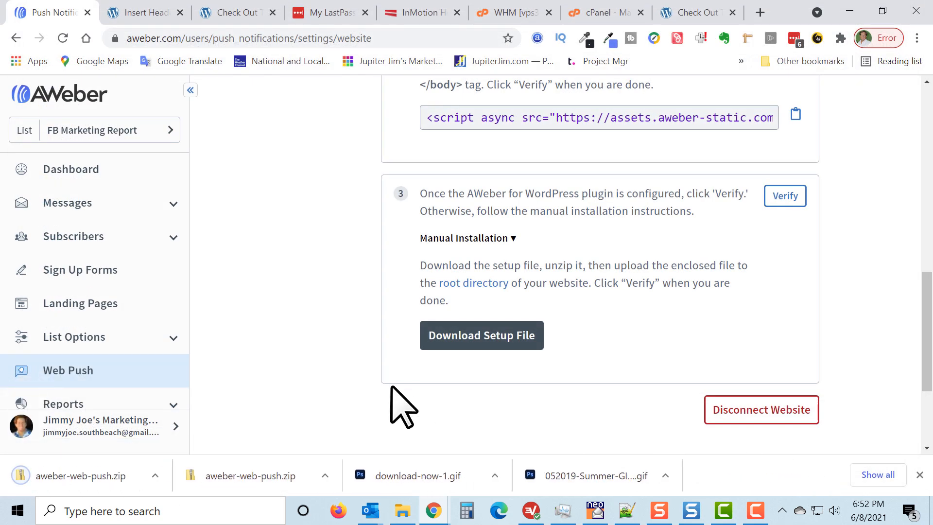
Locate the downloaded aweber-web-push.zip, extract it into an aweber-web-push subfolder with 7-Zip, and open that subfolder.
{"action": "left_click", "coordinate": [155, 476]}
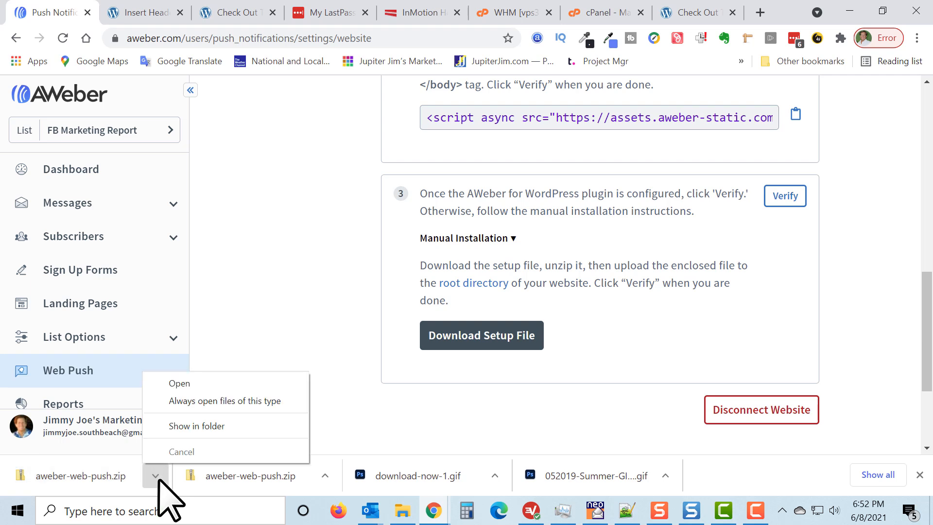
{"action": "left_click", "coordinate": [188, 430]}
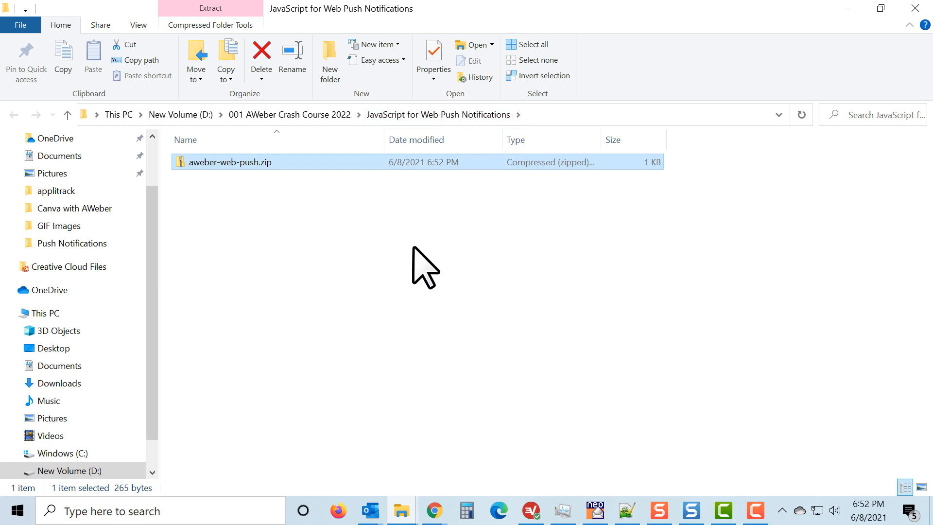
{"action": "left_click", "coordinate": [367, 255]}
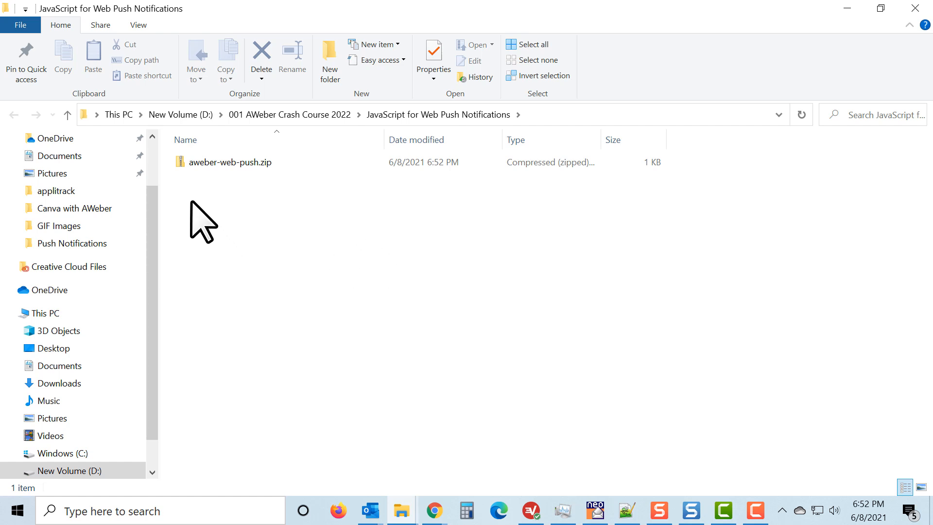
{"action": "right_click", "coordinate": [181, 163]}
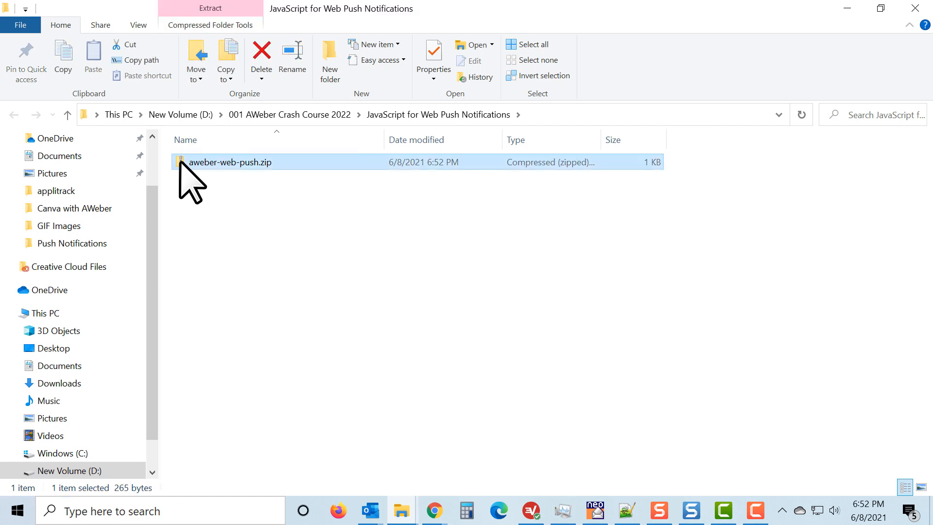
{"action": "mouse_move", "coordinate": [222, 171]}
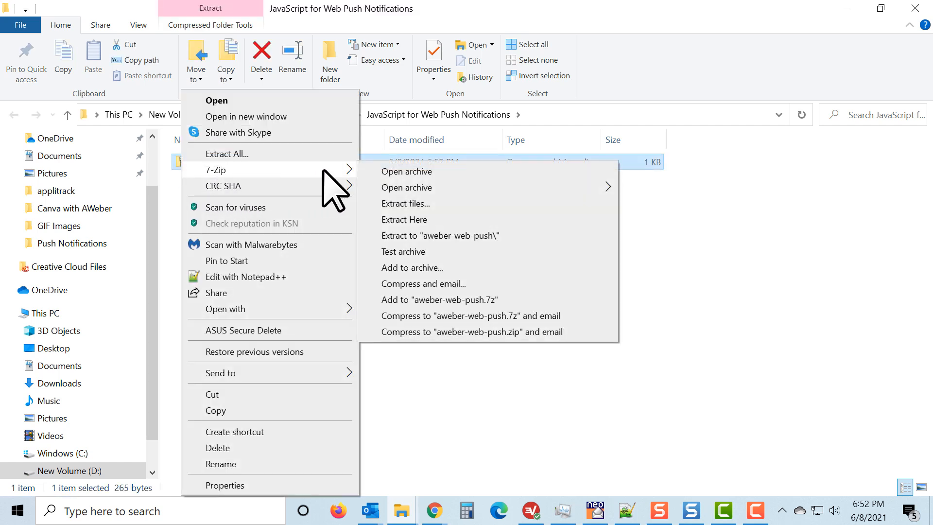
{"action": "left_click", "coordinate": [421, 235]}
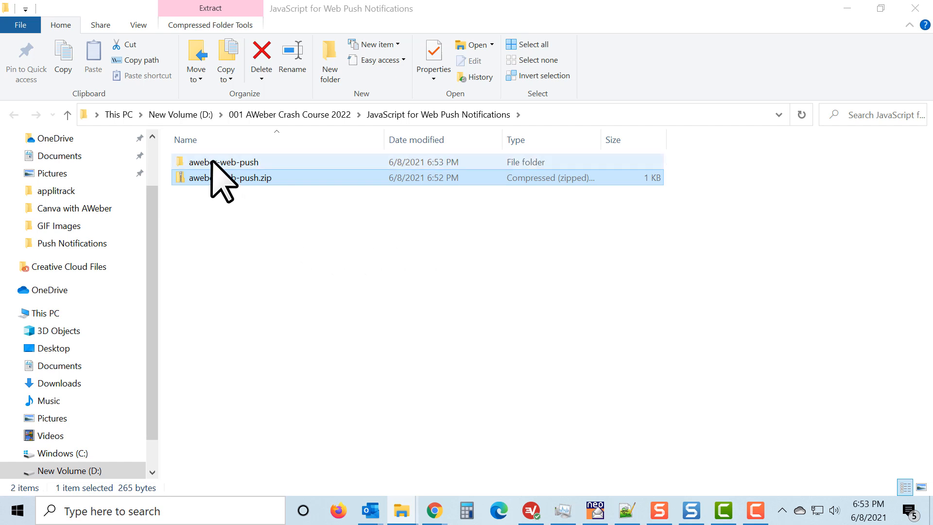
{"action": "double_click", "coordinate": [212, 162]}
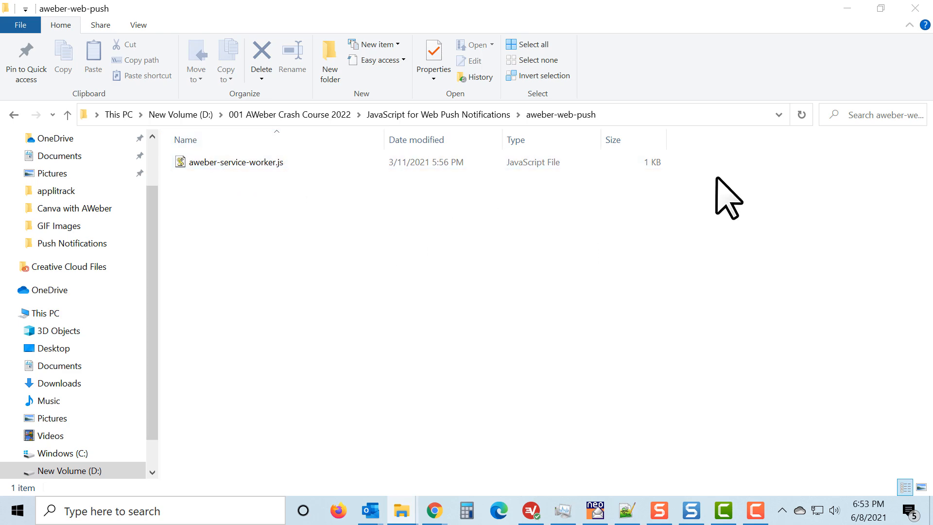
Return to the AWeber Web Push settings and reread the upload instruction for setup step 3.
{"action": "left_click", "coordinate": [847, 9]}
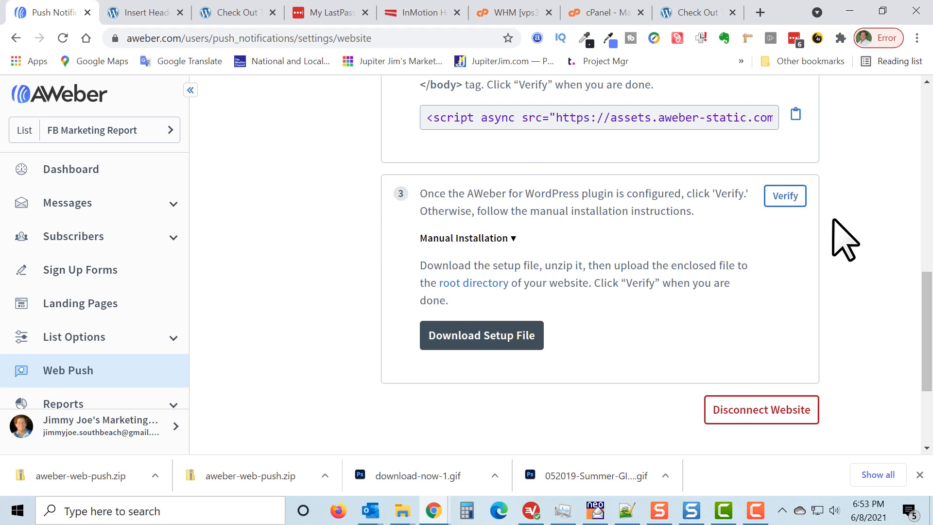
{"action": "left_click_drag", "start_coordinate": [421, 266], "coordinate": [757, 263]}
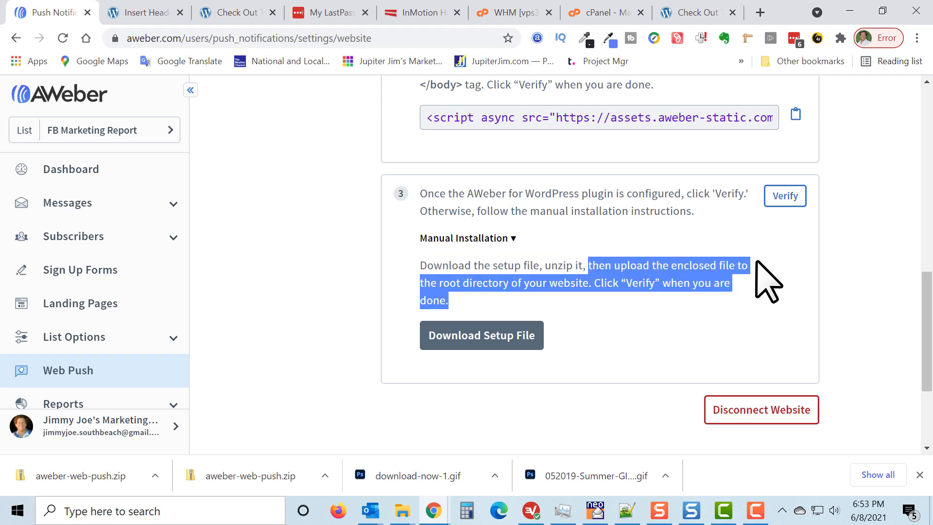
{"action": "left_click", "coordinate": [788, 267]}
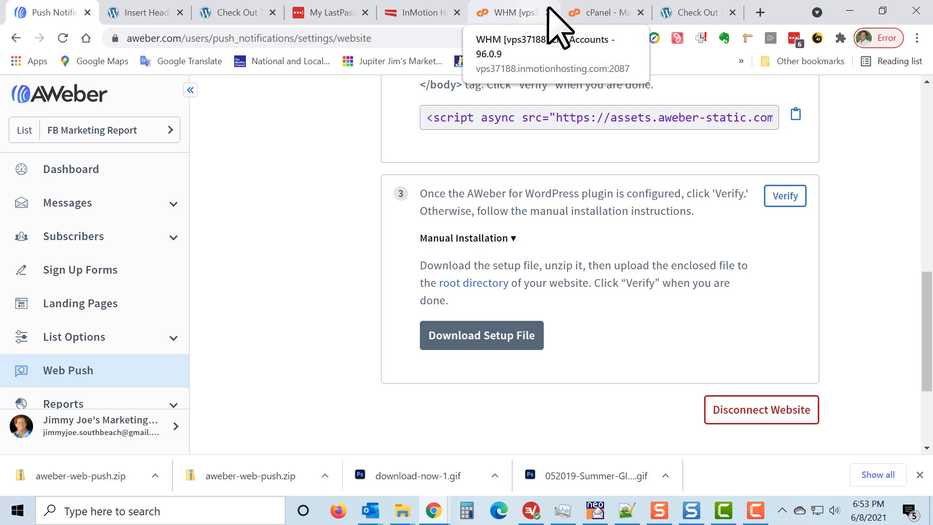
Switch to cPanel and open the site's public_html folder in File Manager.
{"action": "left_click", "coordinate": [586, 12]}
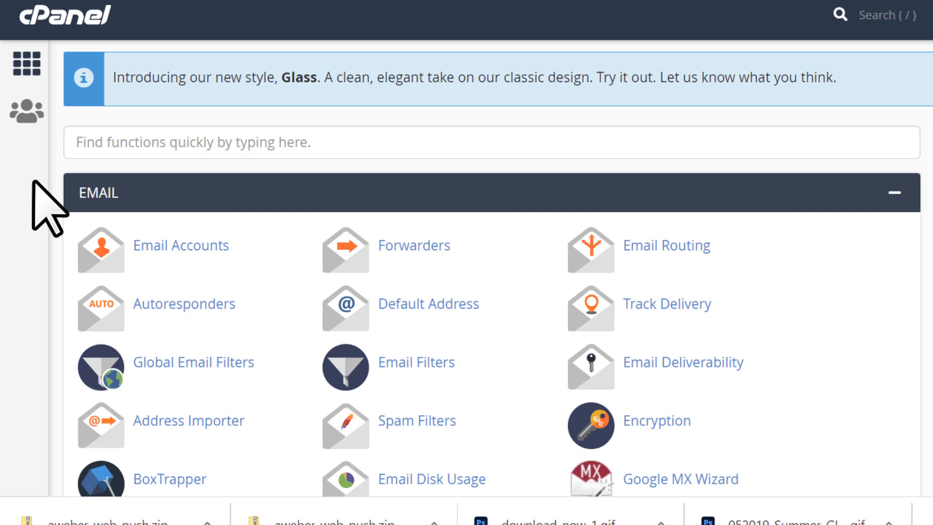
{"action": "scroll", "coordinate": [33, 180], "scroll_direction": "down", "scroll_amount": 5}
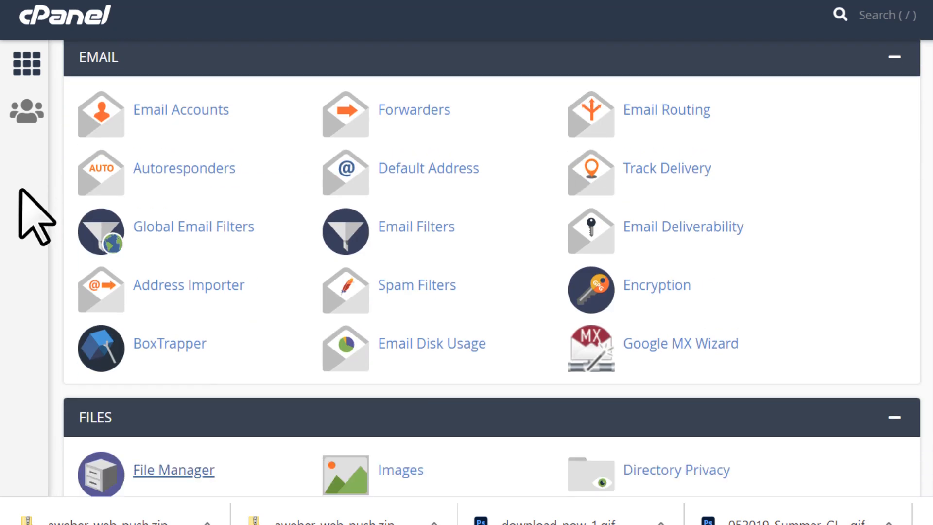
{"action": "scroll", "coordinate": [33, 214], "scroll_direction": "down", "scroll_amount": 3}
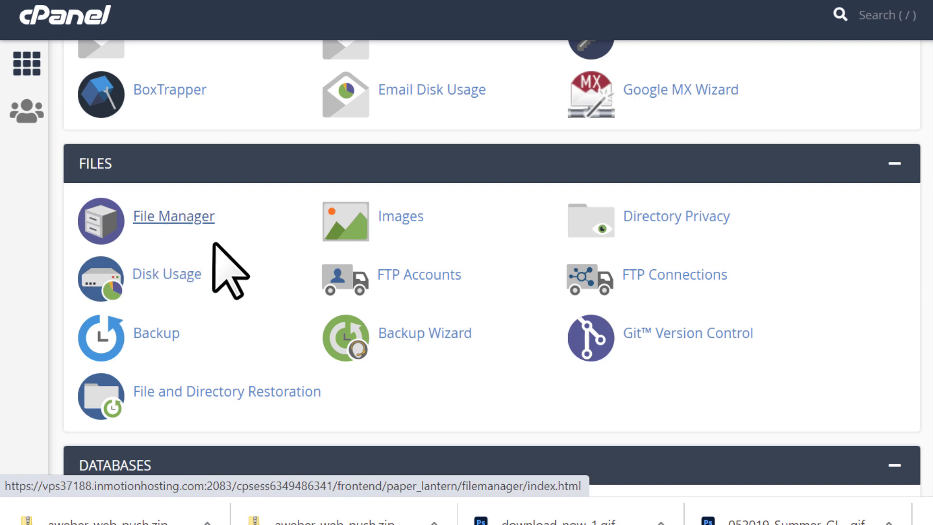
{"action": "left_click", "coordinate": [171, 219]}
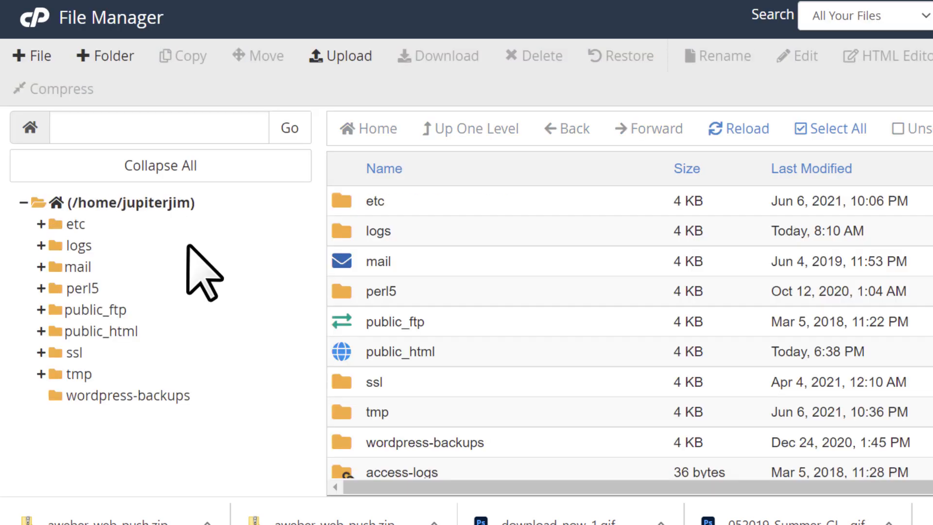
{"action": "left_click", "coordinate": [97, 331]}
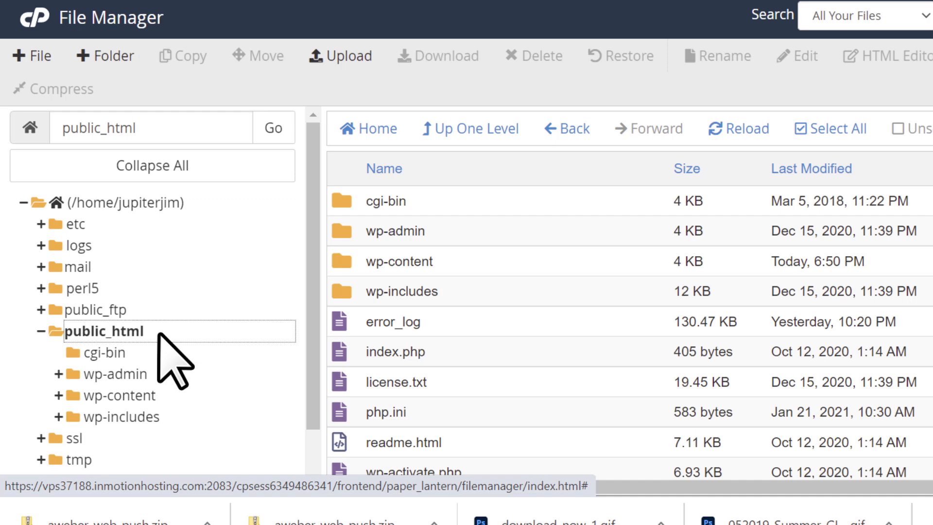
Upload aweber-service-worker.js from the extracted aweber-web-push folder inside JavaScript for Web Push Notifications to public_html.
{"action": "left_click", "coordinate": [347, 59]}
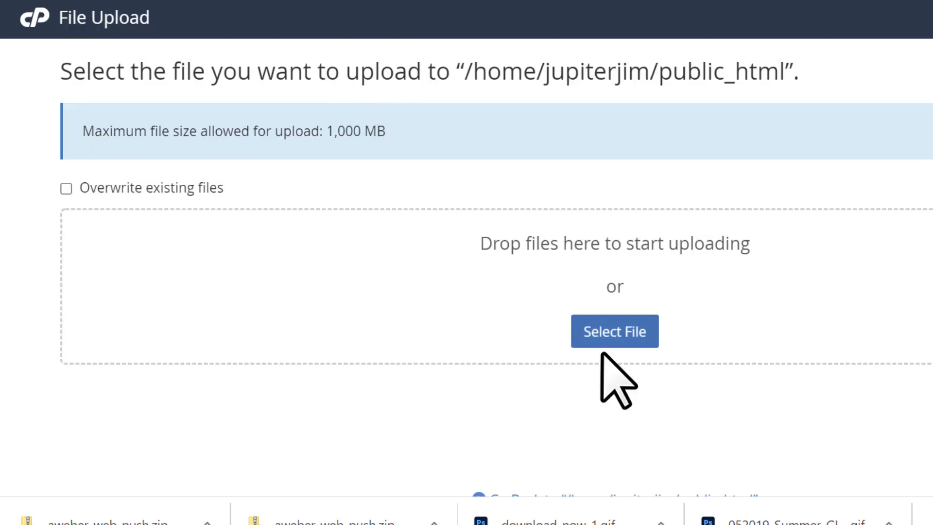
{"action": "left_click", "coordinate": [612, 334]}
{"action": "left_click", "coordinate": [613, 333]}
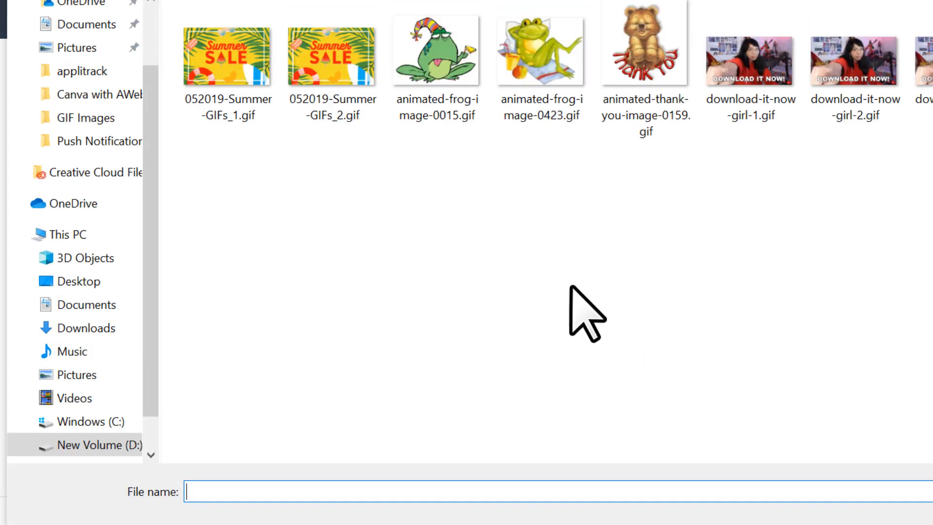
{"action": "key", "text": "alt+Up"}
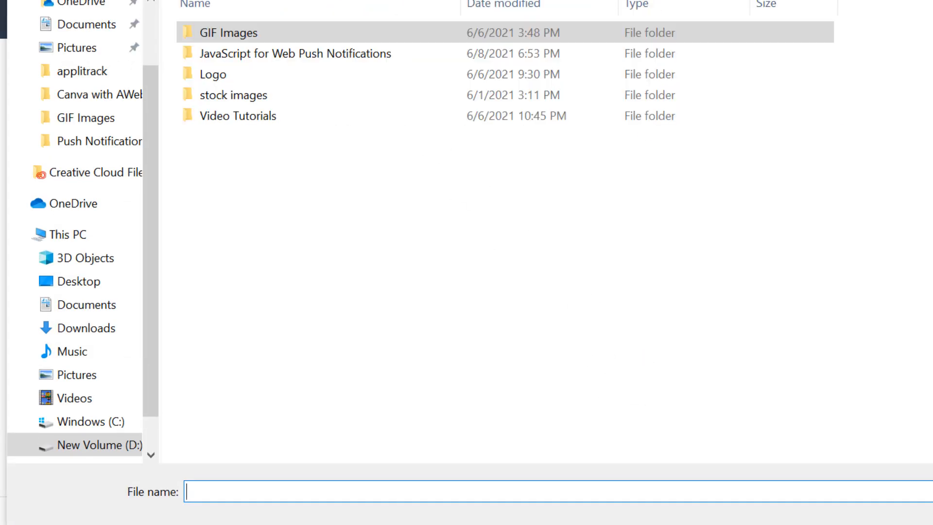
{"action": "double_click", "coordinate": [289, 54]}
{"action": "left_click", "coordinate": [261, 33]}
{"action": "double_click", "coordinate": [261, 32]}
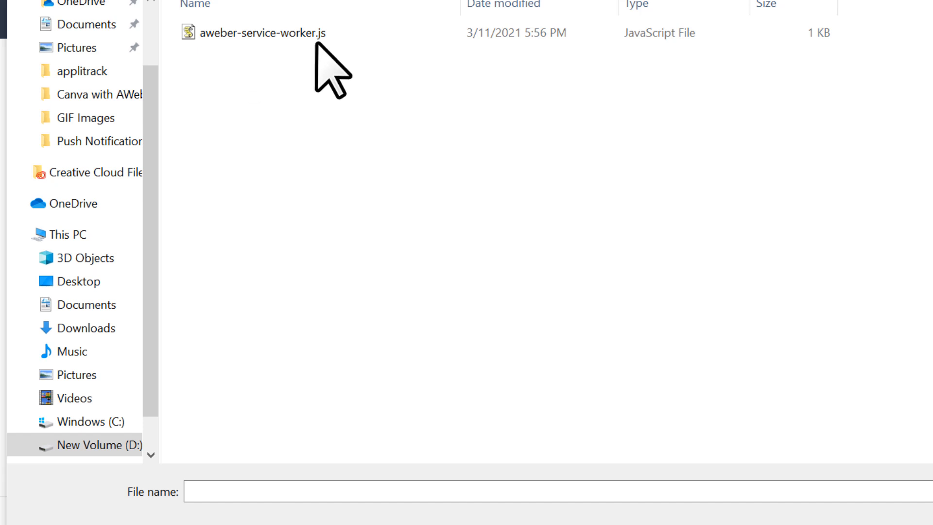
{"action": "left_click", "coordinate": [204, 33]}
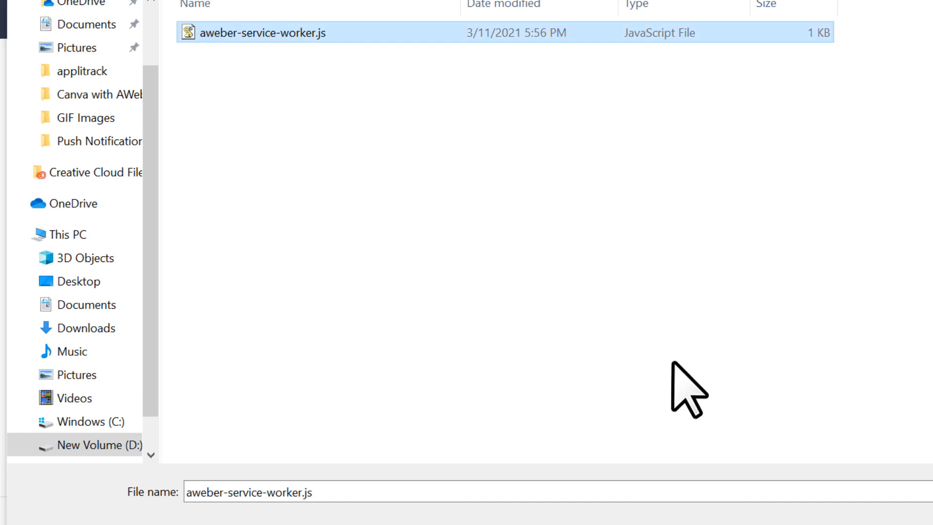
{"action": "left_click", "coordinate": [932, 524]}
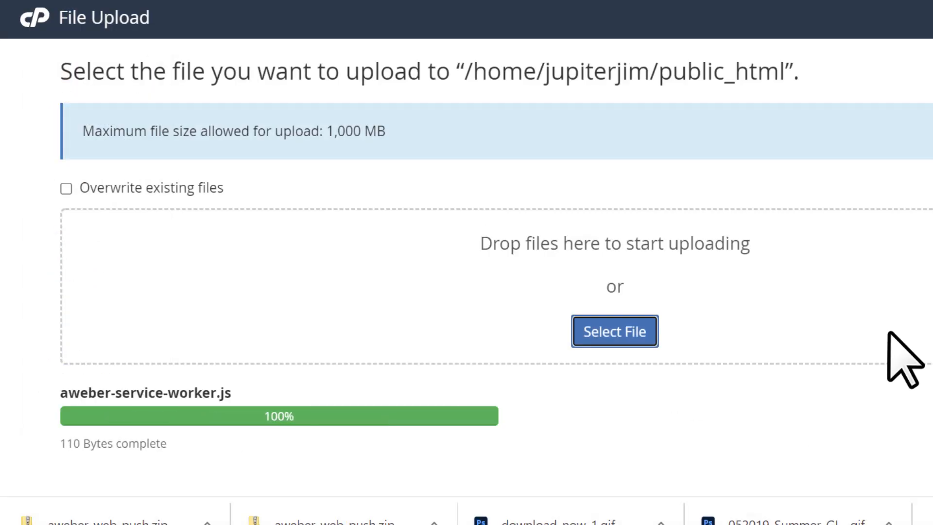
Go back to the public_html folder and check its file list for the uploaded aweber-service-worker.js.
{"action": "scroll", "coordinate": [826, 320], "scroll_direction": "down", "scroll_amount": 2}
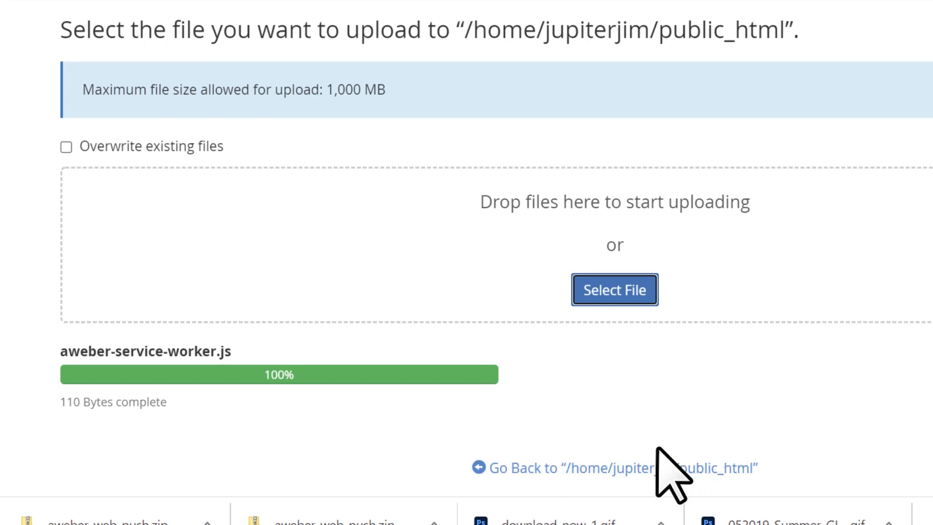
{"action": "left_click", "coordinate": [632, 469]}
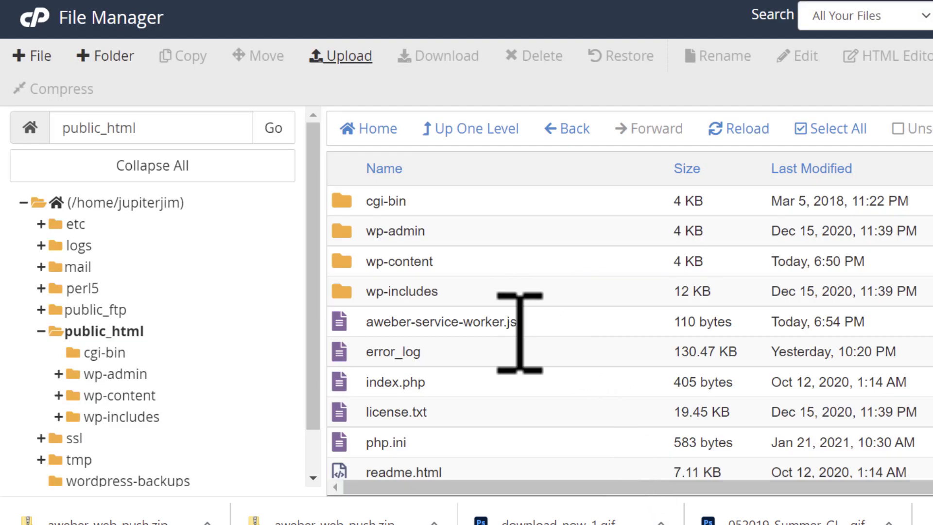
{"action": "left_click", "coordinate": [99, 332]}
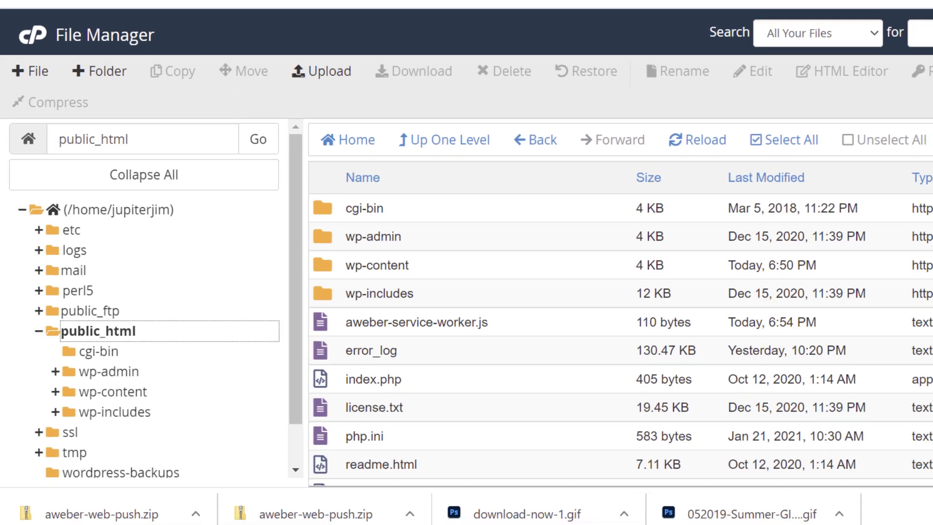
Return to the AWeber Web Push website settings and verify the setup file installation for step 3.
{"action": "left_click", "coordinate": [51, 8]}
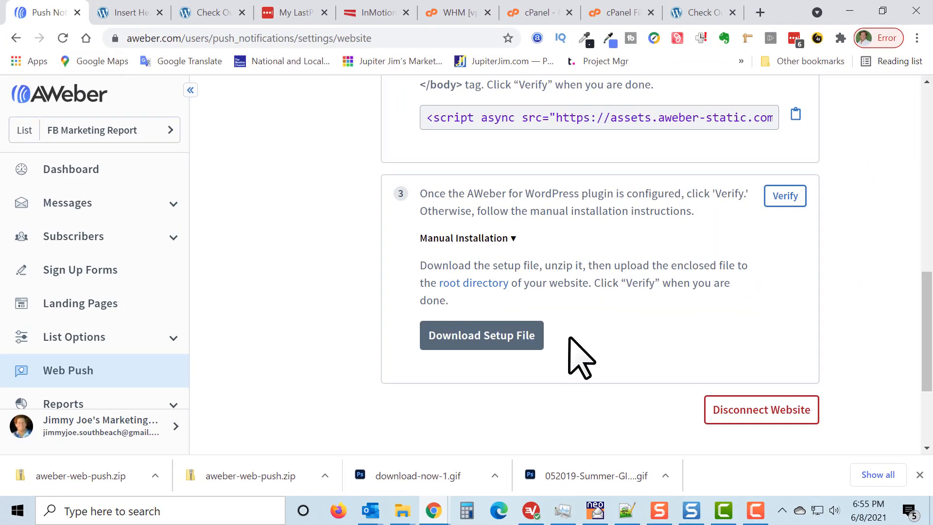
{"action": "scroll", "coordinate": [597, 348], "scroll_direction": "up", "scroll_amount": 4}
{"action": "scroll", "coordinate": [443, 240], "scroll_direction": "up", "scroll_amount": 5}
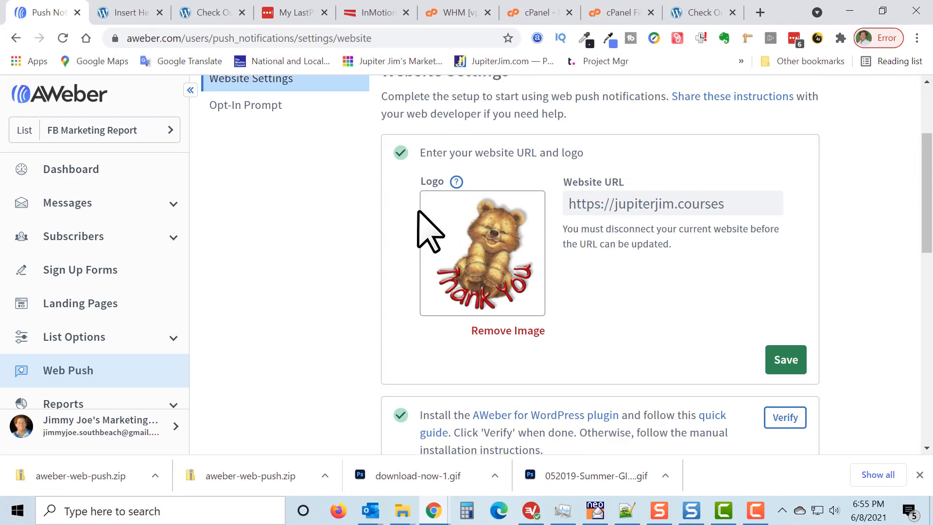
{"action": "scroll", "coordinate": [418, 248], "scroll_direction": "down", "scroll_amount": 3}
{"action": "scroll", "coordinate": [412, 224], "scroll_direction": "down", "scroll_amount": 2}
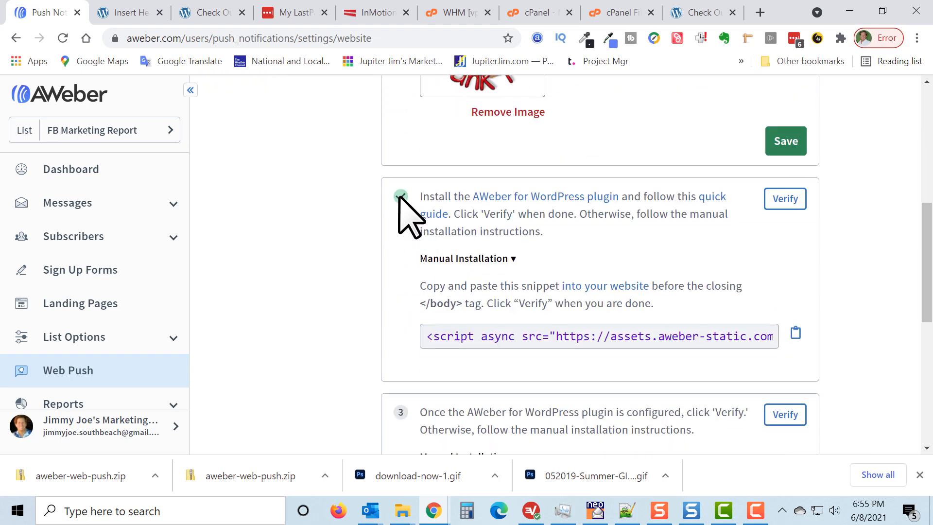
{"action": "scroll", "coordinate": [407, 243], "scroll_direction": "down", "scroll_amount": 3}
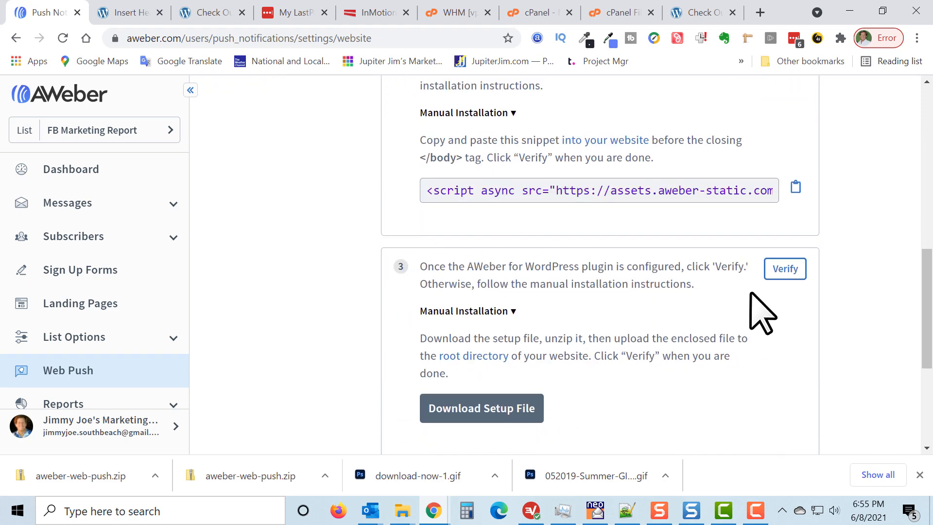
{"action": "left_click", "coordinate": [784, 270]}
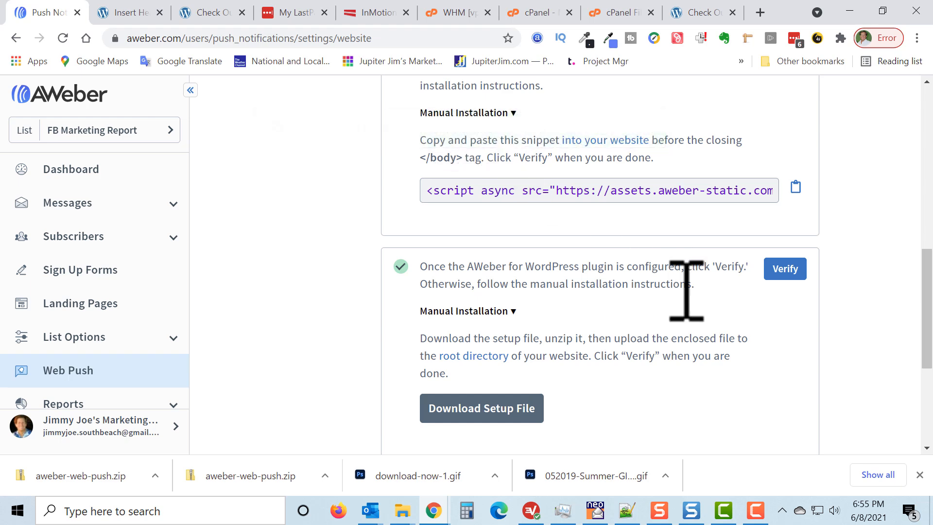
Open the Opt-In Prompt settings of the push notification setup and enable the opt-in prompt.
{"action": "scroll", "coordinate": [836, 243], "scroll_direction": "down", "scroll_amount": 5}
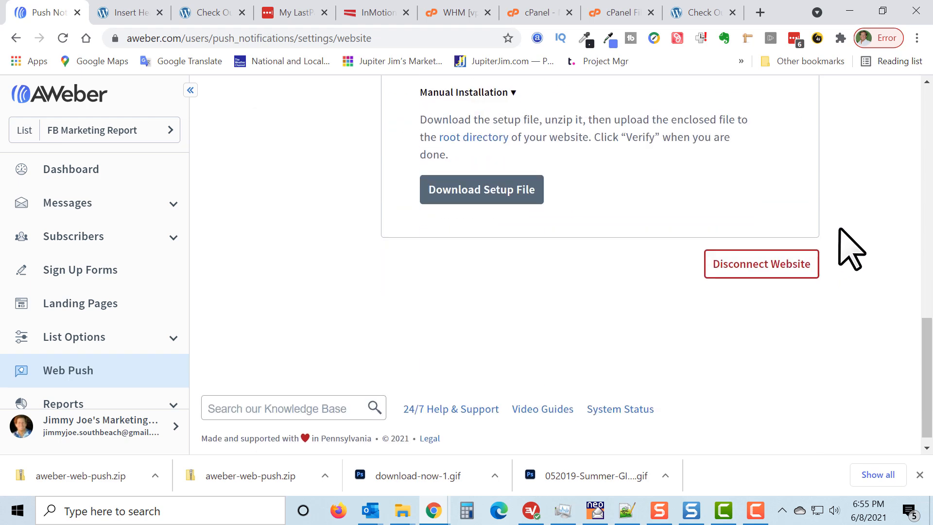
{"action": "scroll", "coordinate": [850, 249], "scroll_direction": "up", "scroll_amount": 10}
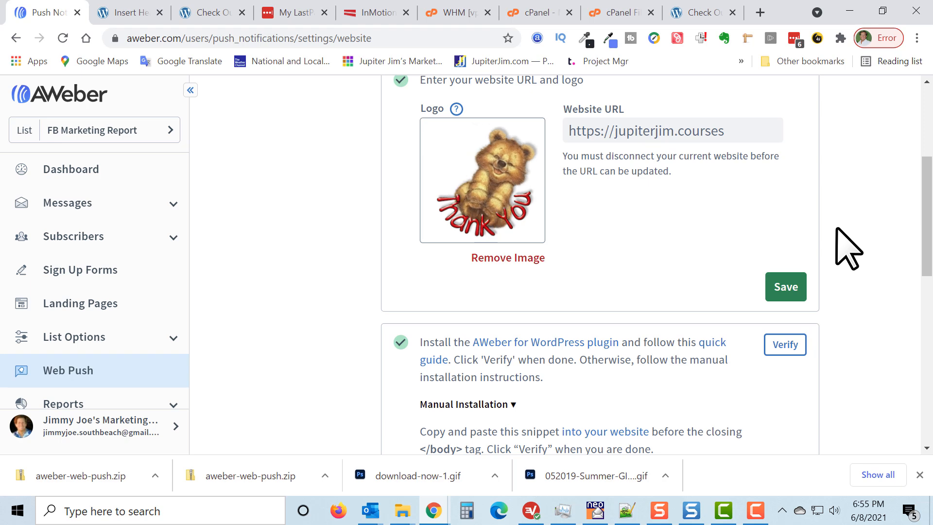
{"action": "scroll", "coordinate": [339, 250], "scroll_direction": "up", "scroll_amount": 5}
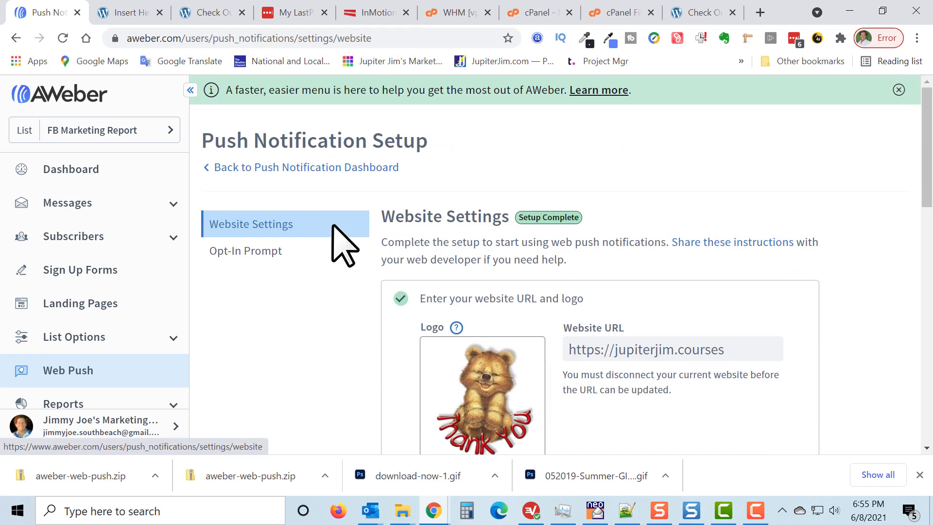
{"action": "left_click", "coordinate": [245, 252]}
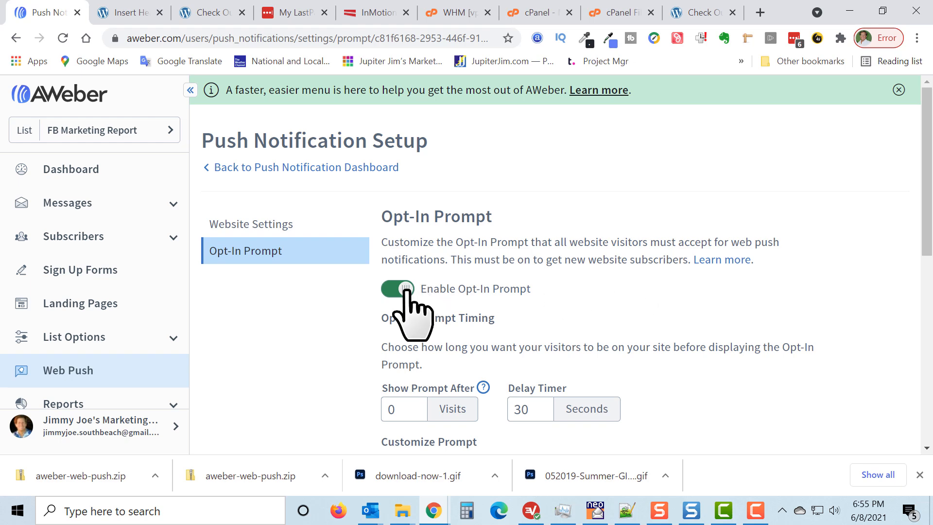
{"action": "left_click", "coordinate": [396, 291]}
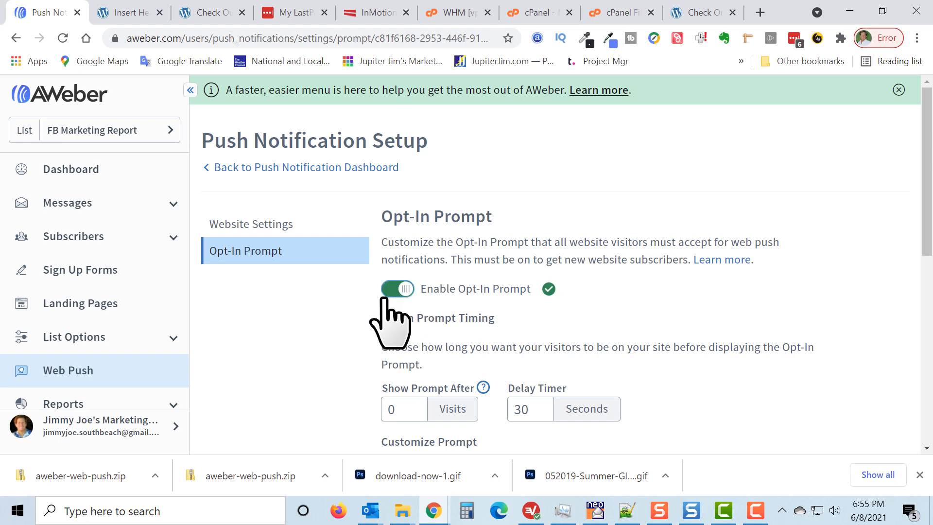
{"action": "scroll", "coordinate": [360, 335], "scroll_direction": "down", "scroll_amount": 3}
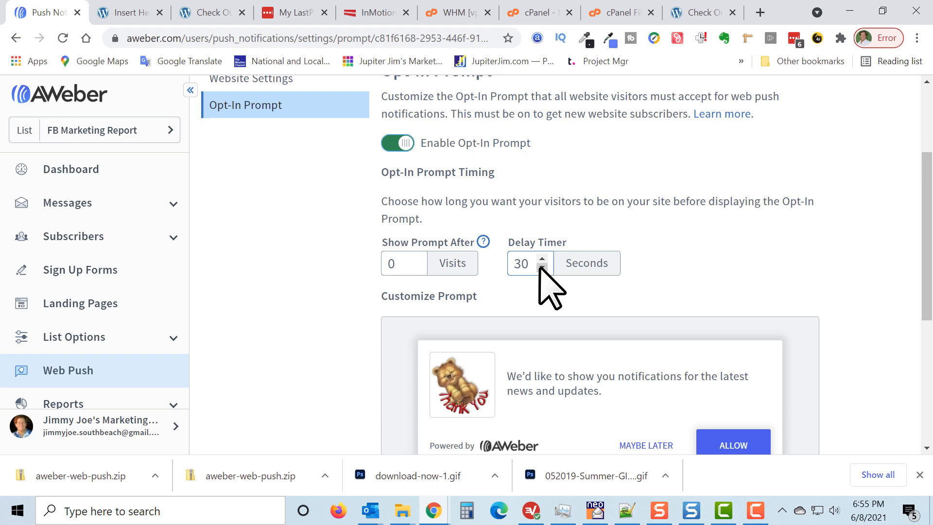
Set the opt-in prompt's delay timer to 35 seconds.
{"action": "left_click", "coordinate": [580, 310]}
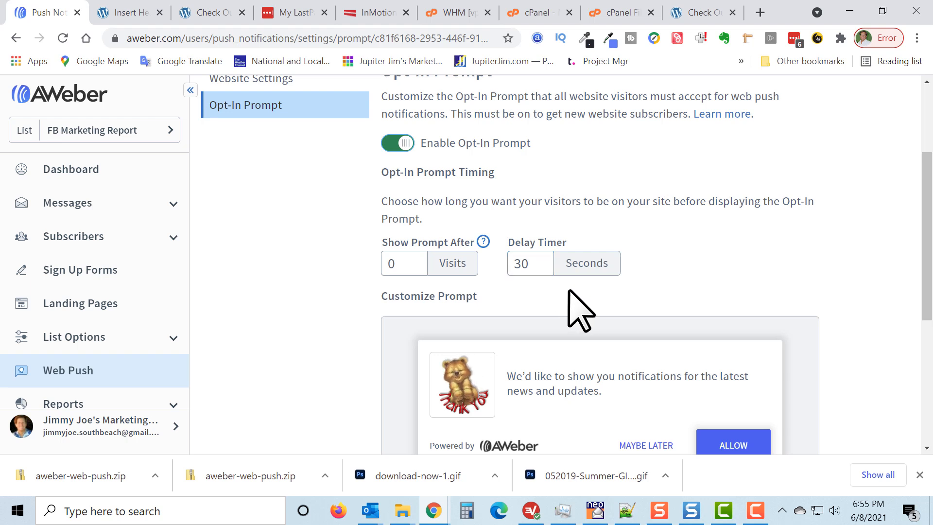
{"action": "left_click", "coordinate": [542, 259]}
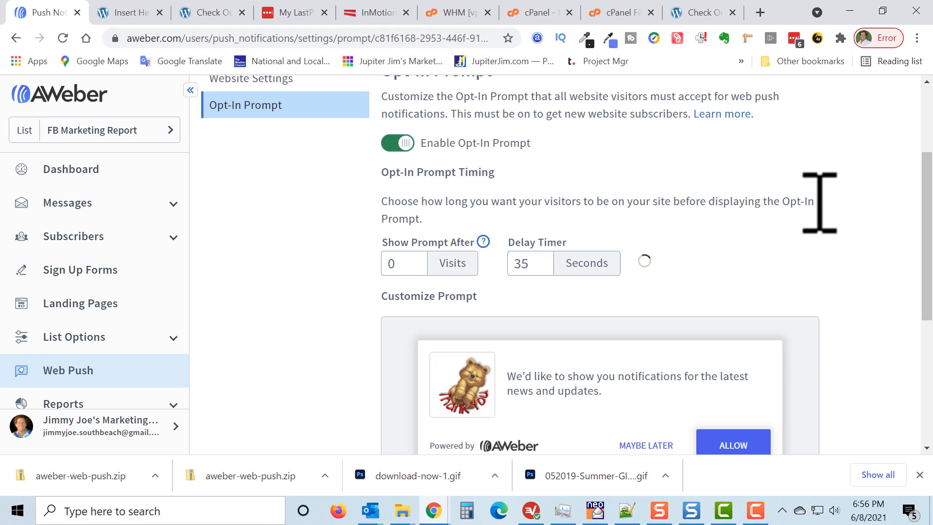
Change the opt-in prompt's description to "Show me the latest tutorials and marketing updates." and save the prompt.
{"action": "scroll", "coordinate": [853, 199], "scroll_direction": "down", "scroll_amount": 2}
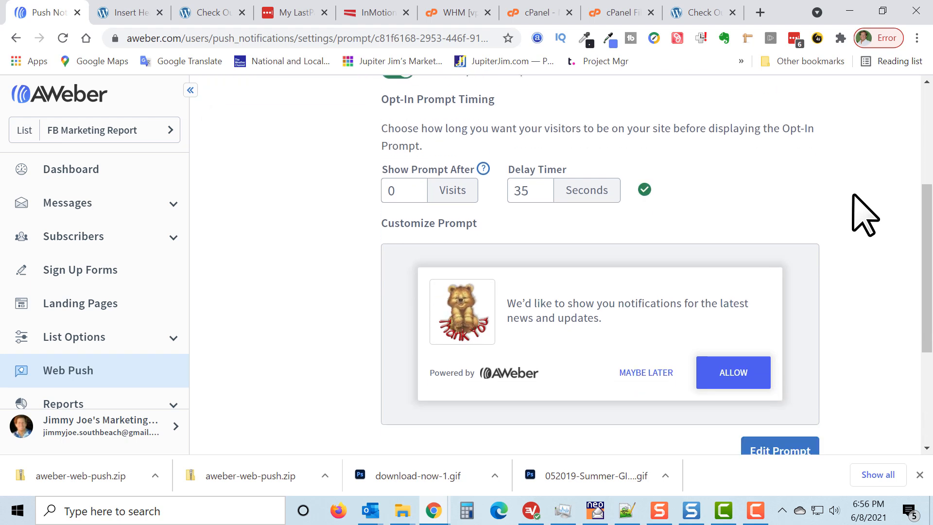
{"action": "scroll", "coordinate": [853, 195], "scroll_direction": "down", "scroll_amount": 1}
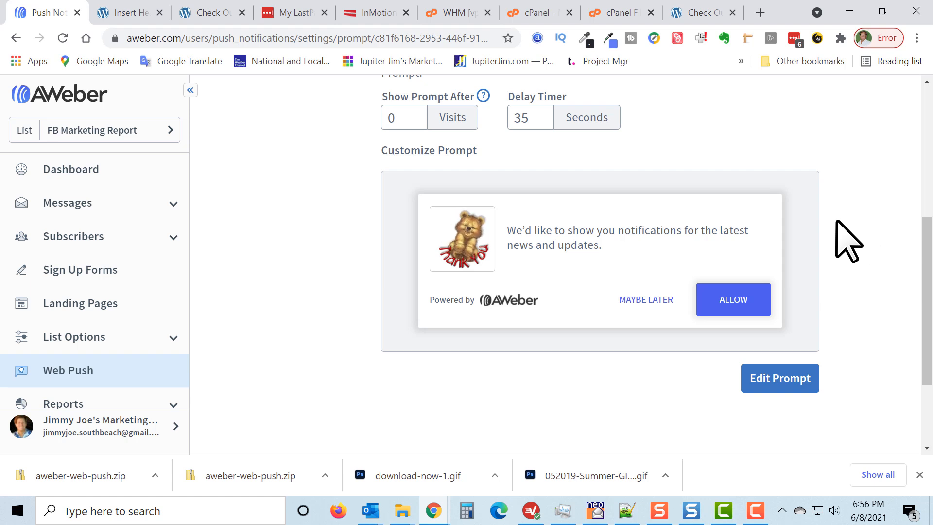
{"action": "left_click", "coordinate": [598, 272]}
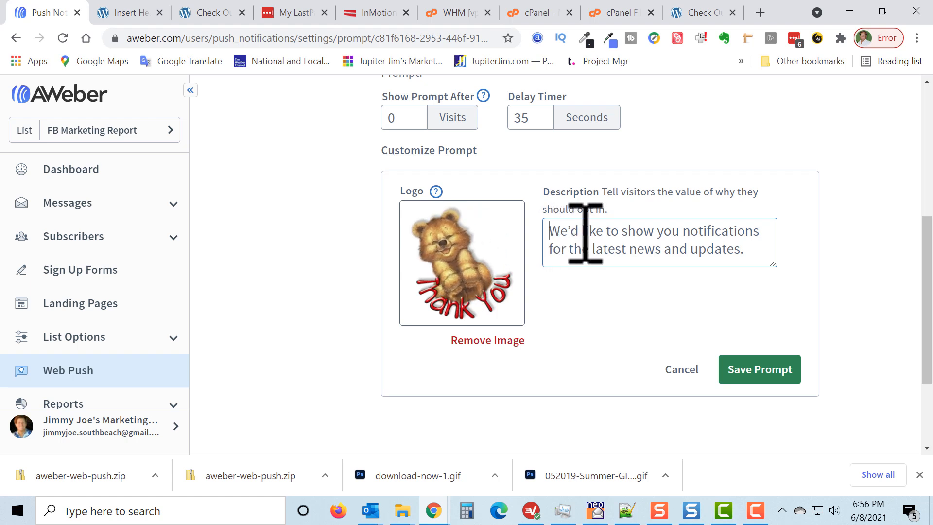
{"action": "left_click_drag", "start_coordinate": [549, 231], "coordinate": [666, 257]}
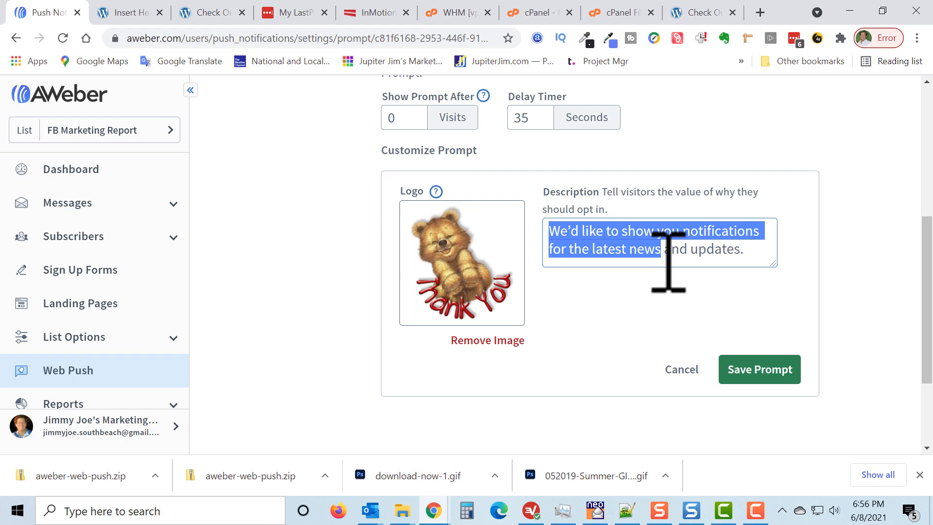
{"action": "type", "text": "Show me the "}
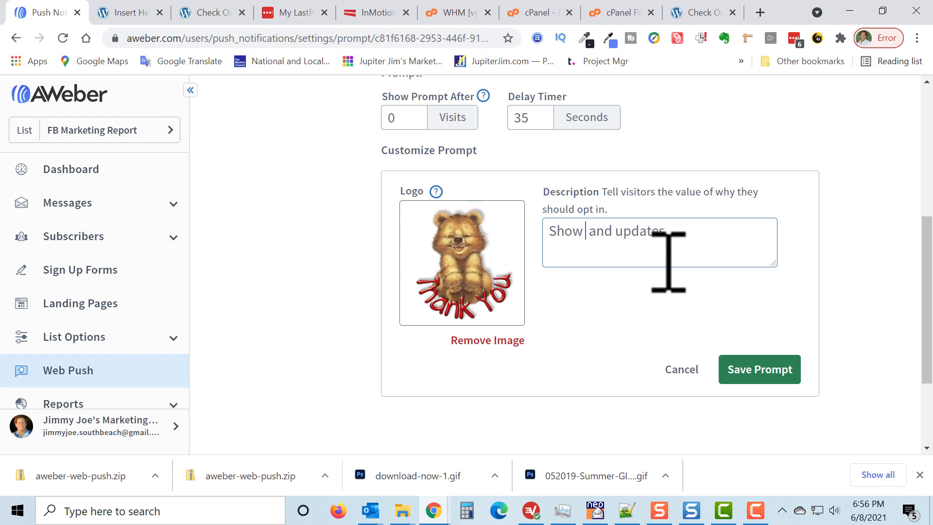
{"action": "type", "text": "latest "}
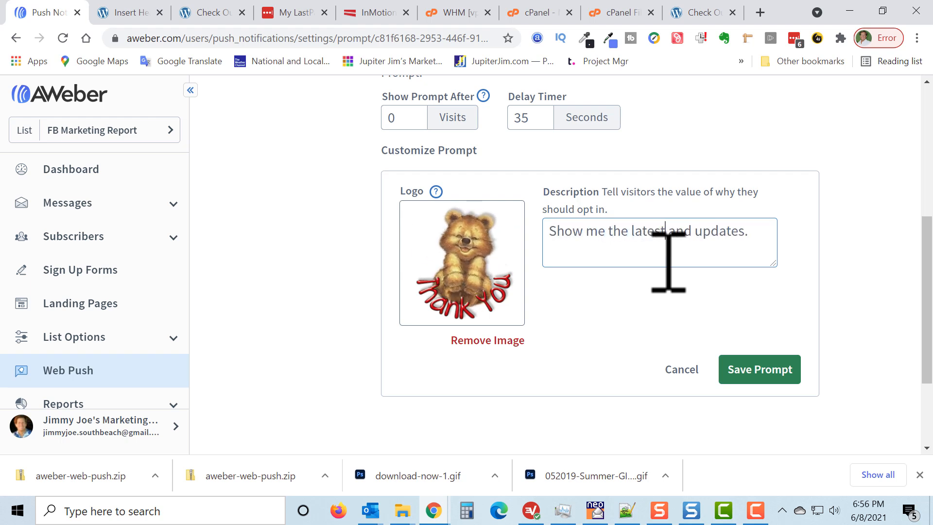
{"action": "type", "text": "t "}
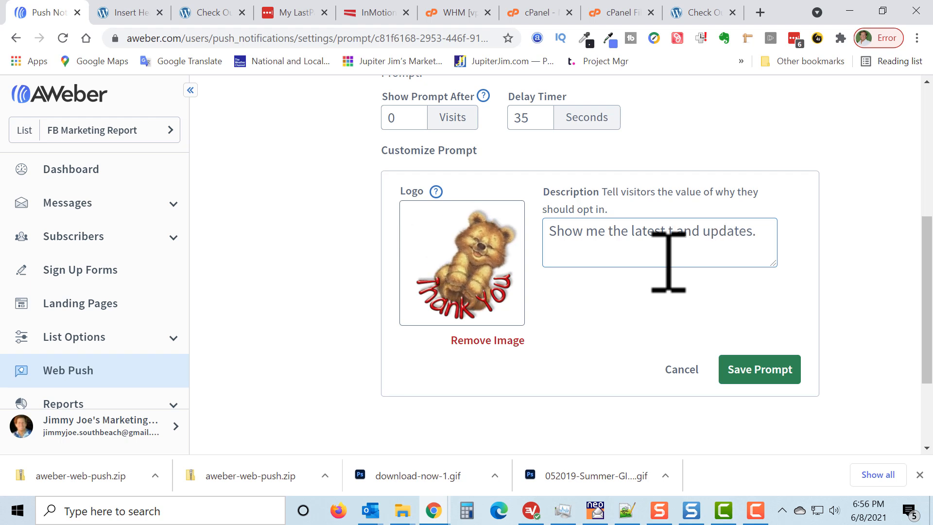
{"action": "type", "text": "utoi"}
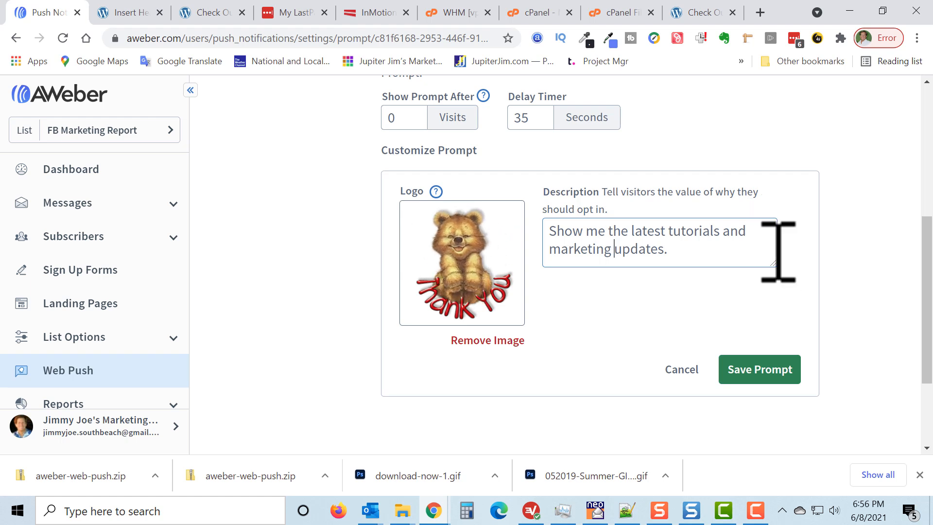
{"action": "scroll", "coordinate": [862, 265], "scroll_direction": "down", "scroll_amount": 1}
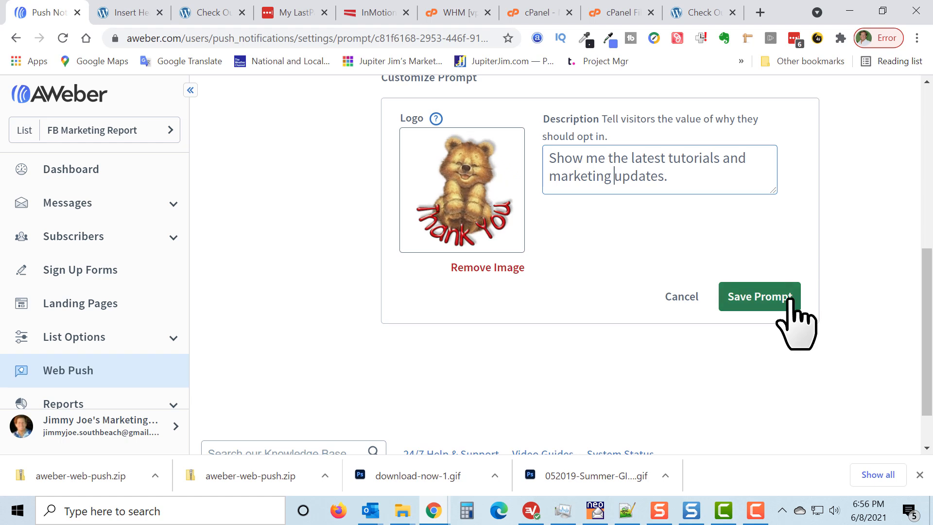
{"action": "left_click", "coordinate": [761, 295]}
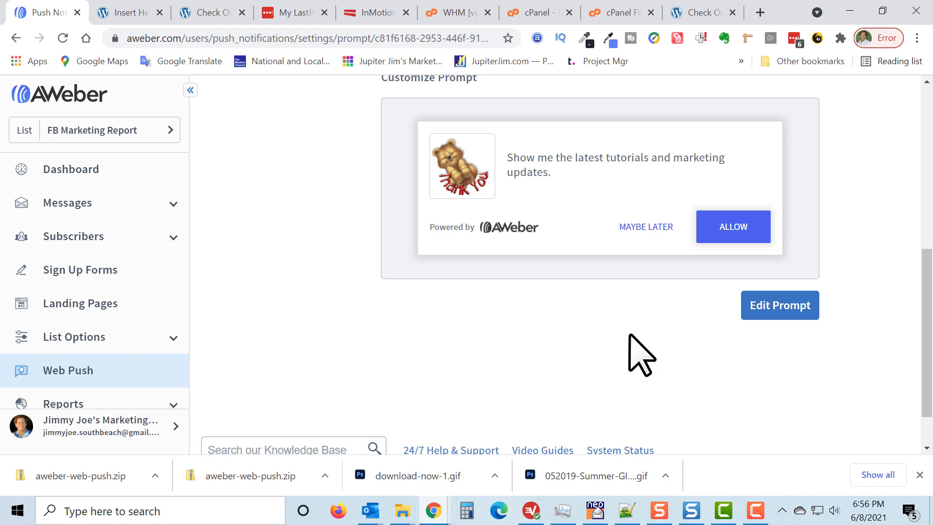
Return to the push notification dashboard and start a new push message.
{"action": "scroll", "coordinate": [272, 374], "scroll_direction": "up", "scroll_amount": 8}
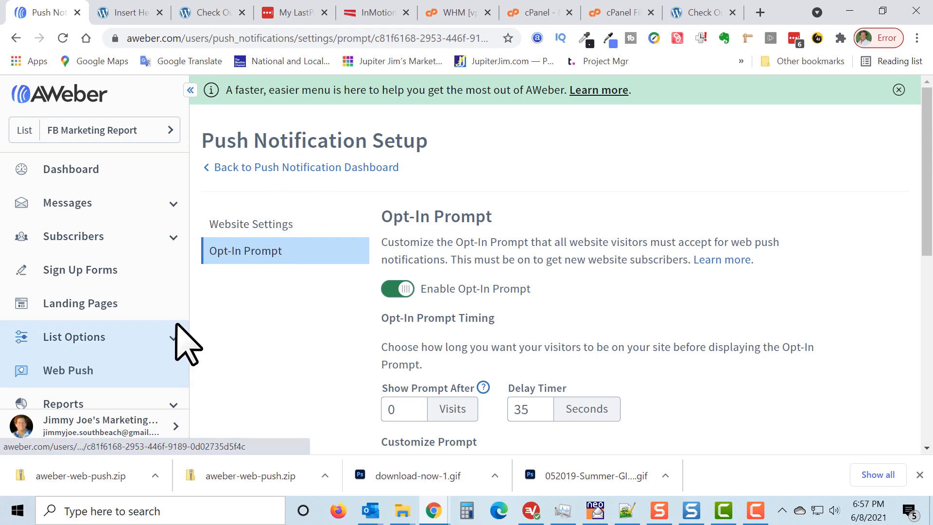
{"action": "scroll", "coordinate": [141, 330], "scroll_direction": "down", "scroll_amount": 1}
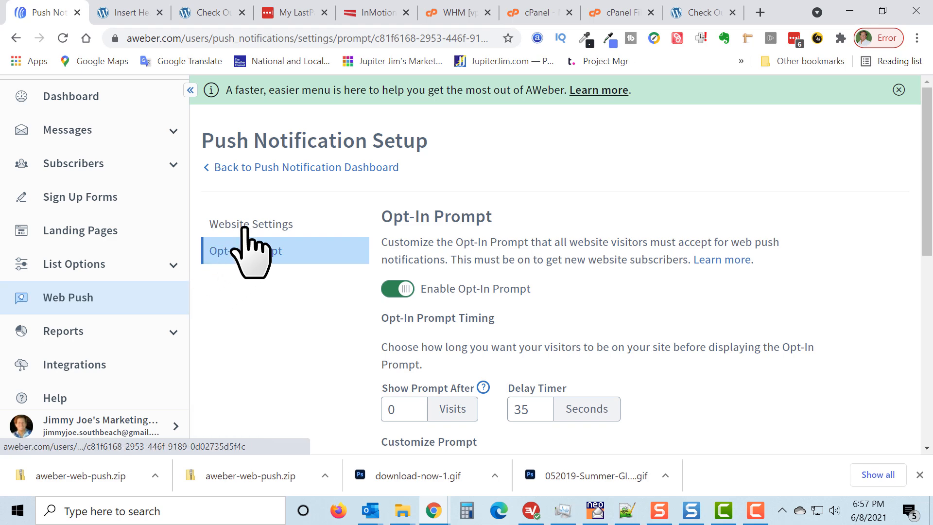
{"action": "left_click", "coordinate": [289, 168]}
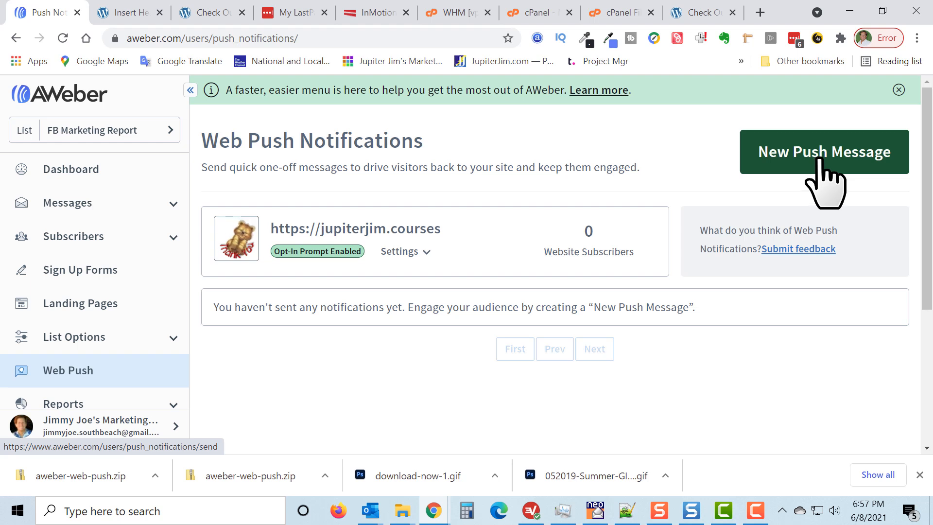
{"action": "left_click", "coordinate": [820, 159]}
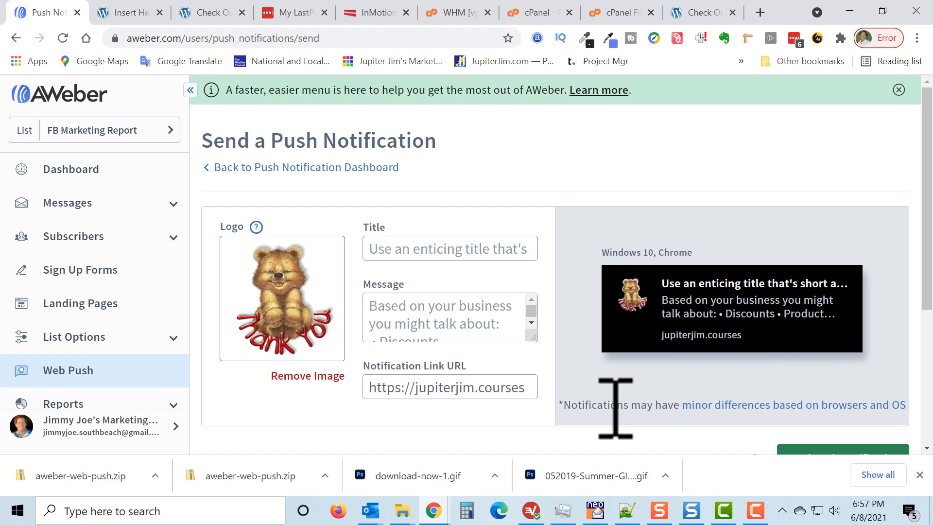
{"action": "double_click", "coordinate": [584, 406]}
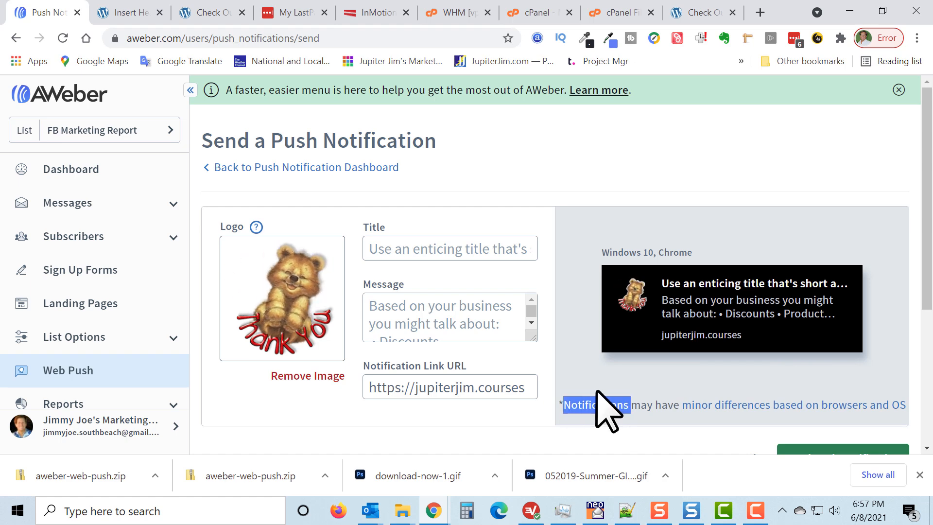
Enter "My Latest Product Launch" as the push notification's title.
{"action": "left_click", "coordinate": [503, 252]}
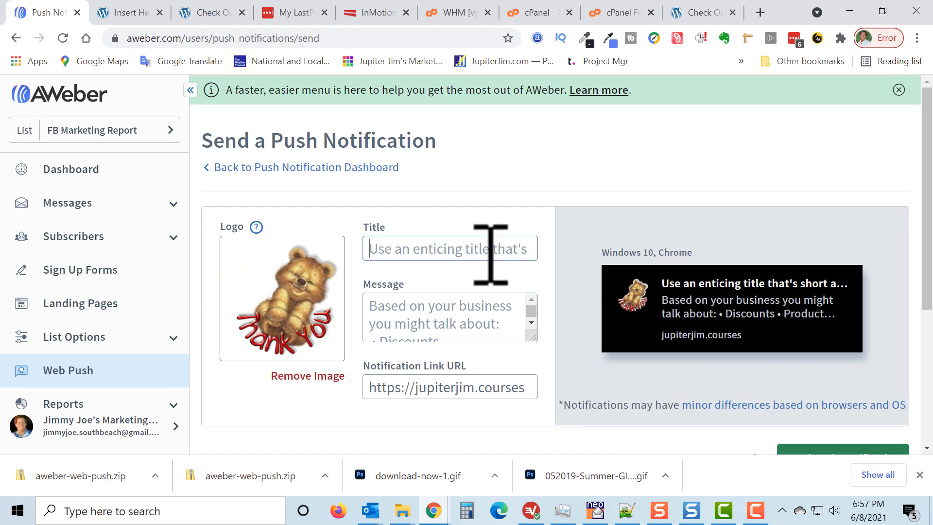
{"action": "type", "text": "My"}
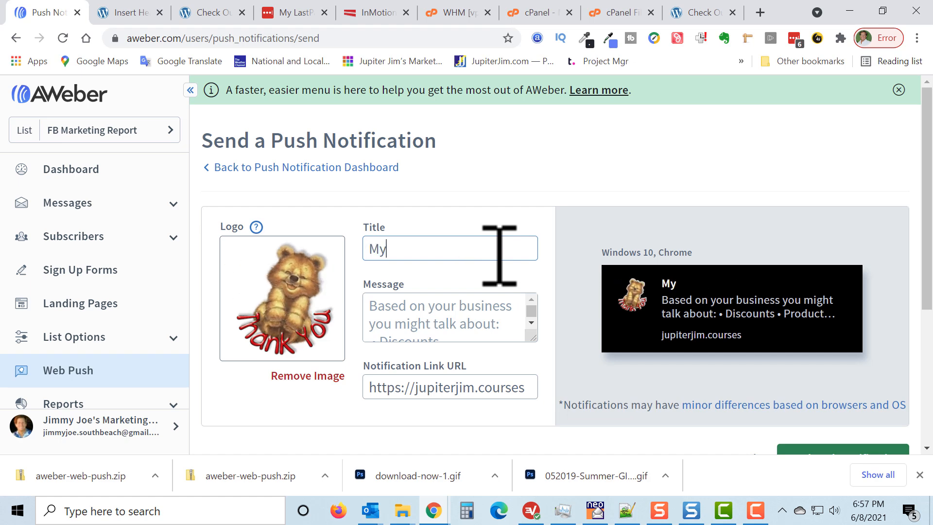
{"action": "type", "text": " Latest Prosuc"}
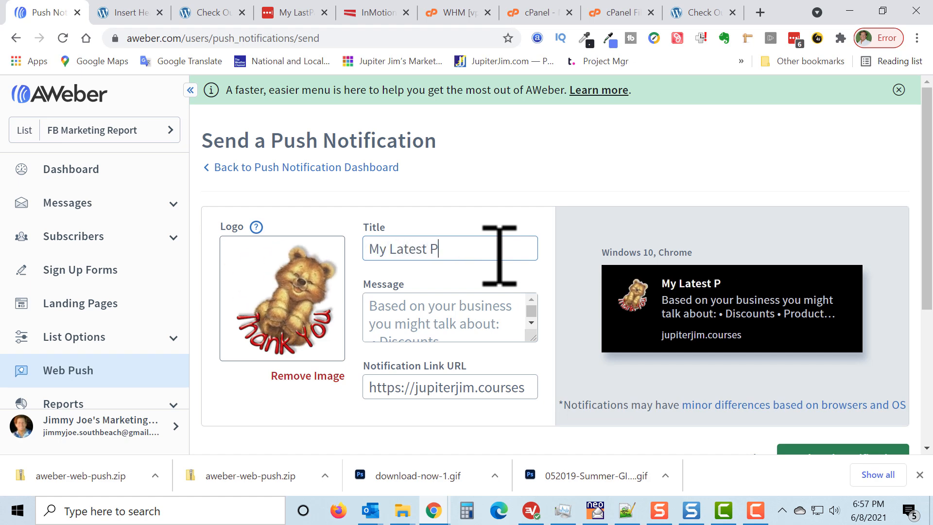
{"action": "key", "text": "BackSpace"}
{"action": "key", "text": "BackSpace"}
{"action": "key", "text": "BackSpace"}
{"action": "type", "text": "d"}
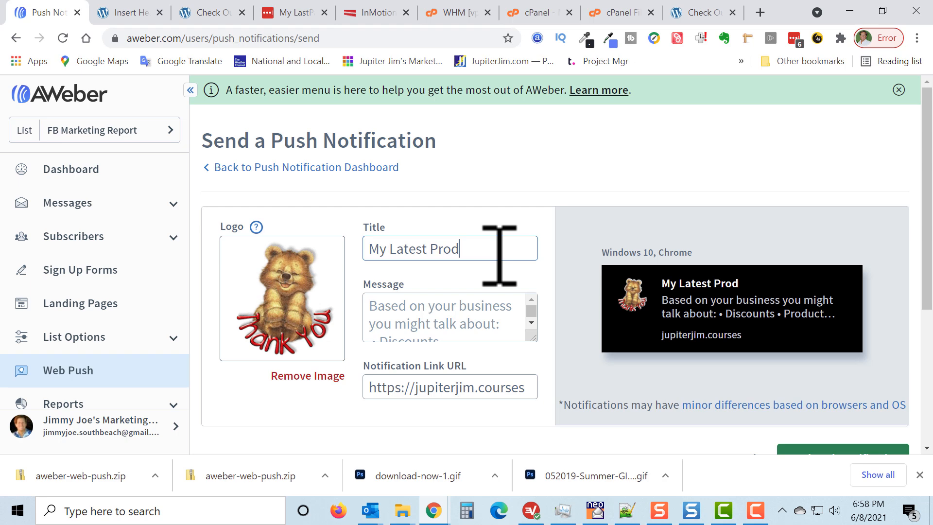
{"action": "type", "text": "uct La"}
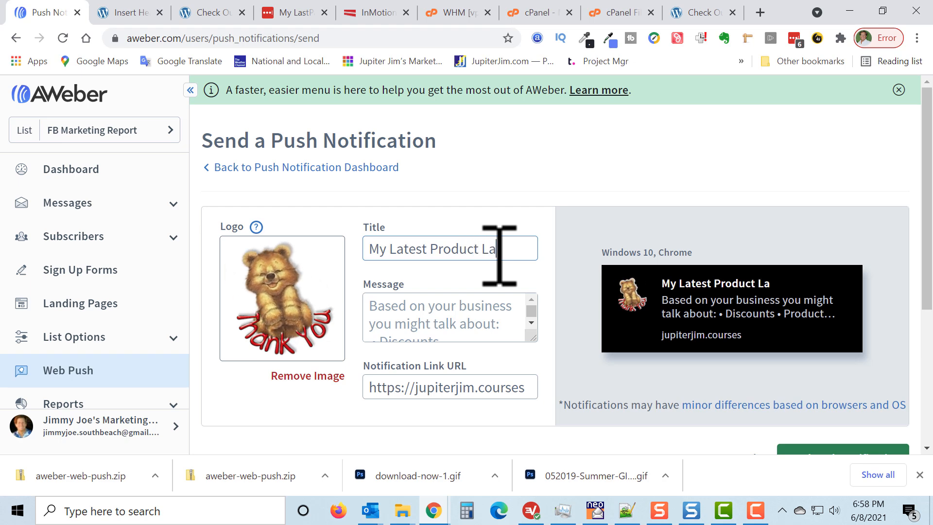
{"action": "type", "text": "unch"}
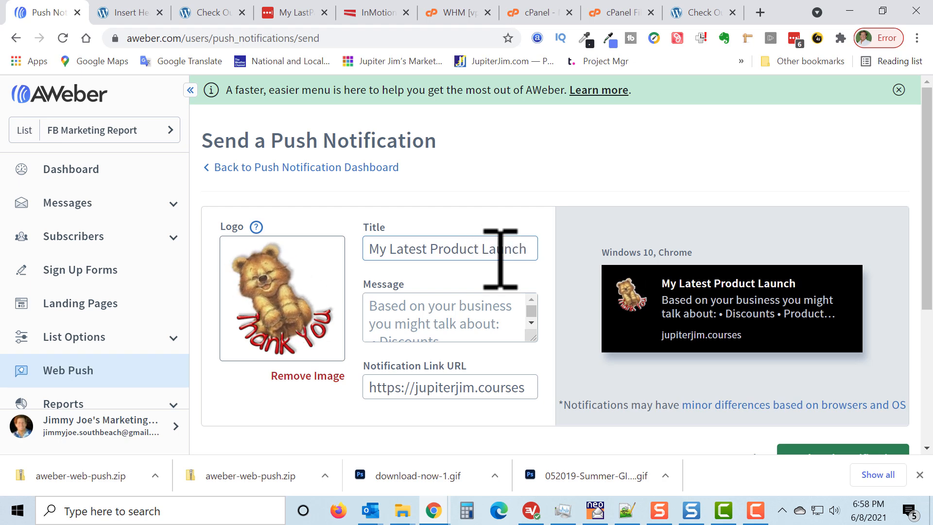
Enter "Click to Check out the AWeber Crash Course 2.0" as the push notification's message.
{"action": "left_click", "coordinate": [453, 312]}
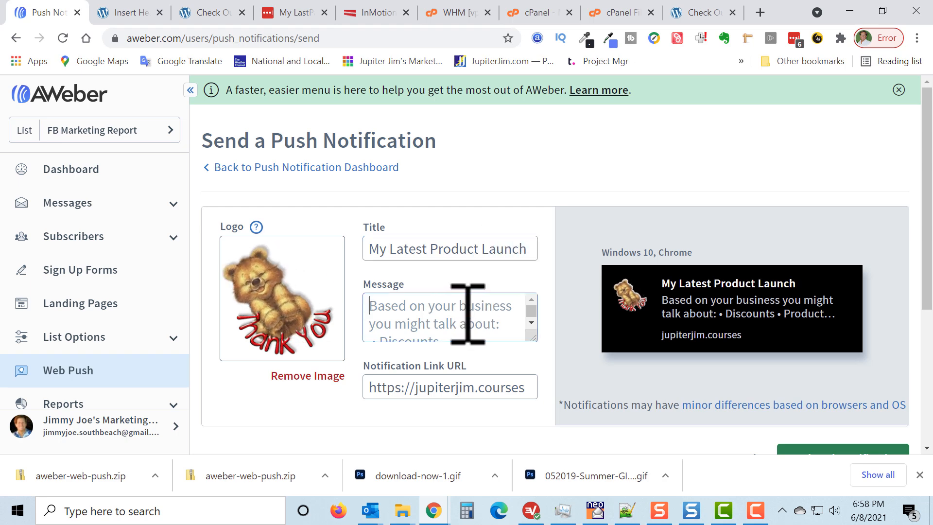
{"action": "type", "text": "Chek"}
{"action": "key", "text": "BackSpace"}
{"action": "type", "text": "c"}
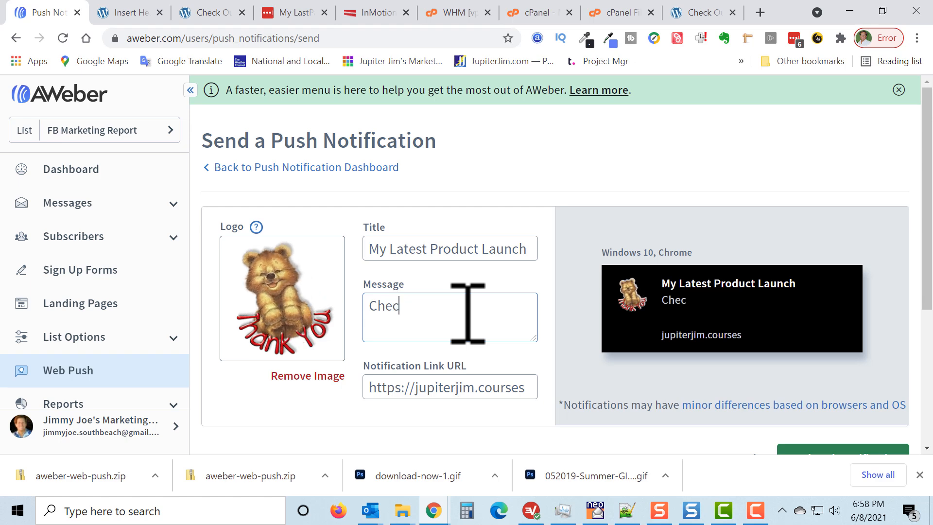
{"action": "type", "text": "k out the"}
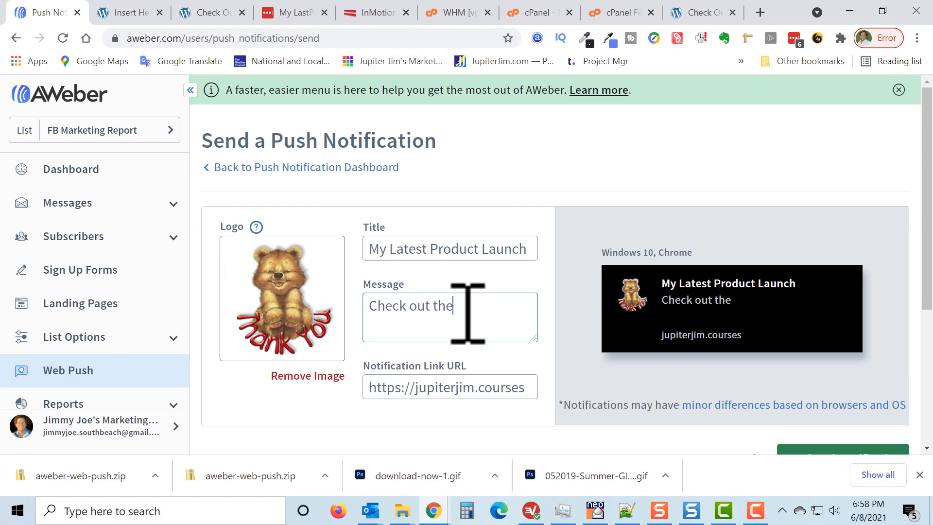
{"action": "type", "text": "AWeber "}
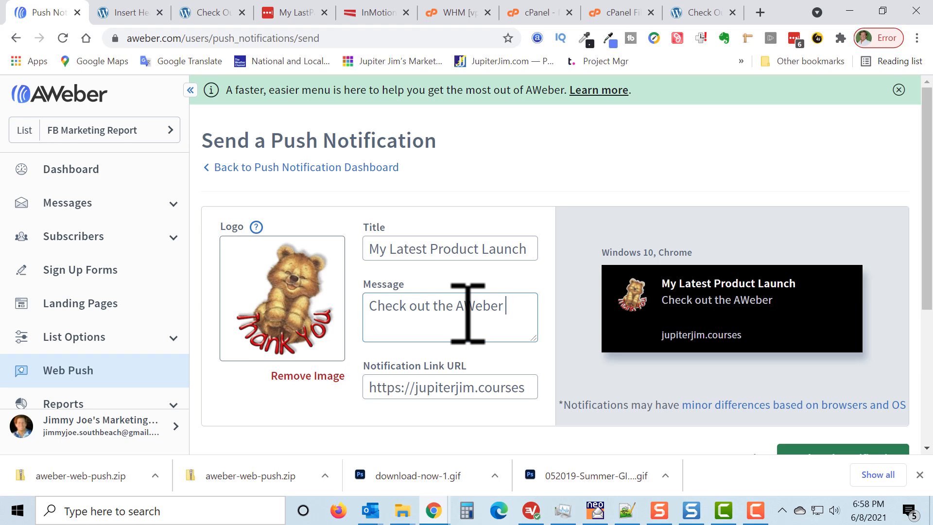
{"action": "type", "text": "Crash"}
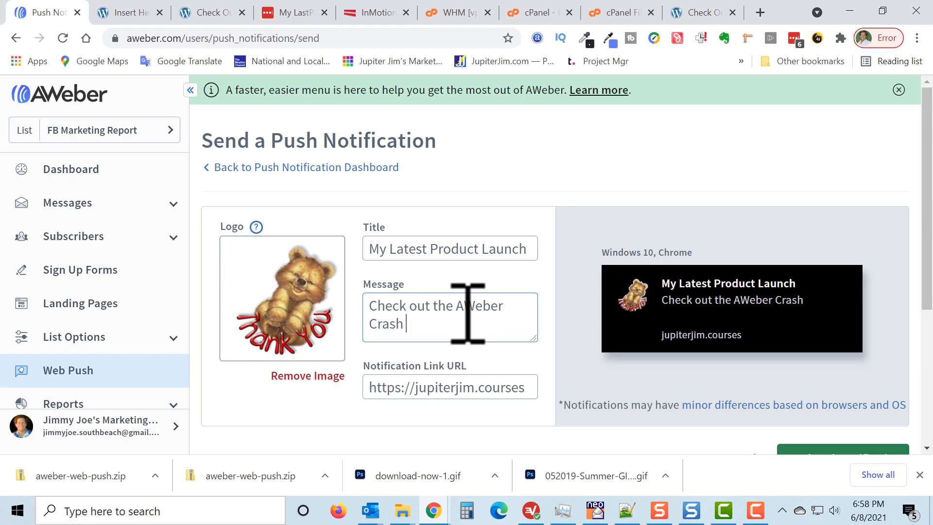
{"action": "type", "text": " Couse"}
{"action": "key", "text": "BackSpace"}
{"action": "key", "text": "BackSpace"}
{"action": "key", "text": "BackSpace"}
{"action": "type", "text": "ur"}
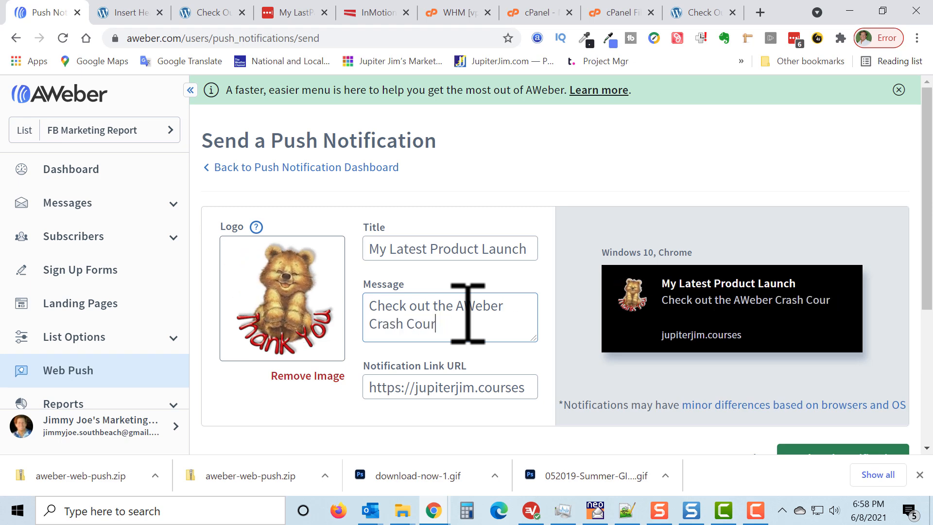
{"action": "type", "text": "ese"}
{"action": "key", "text": "BackSpace"}
{"action": "key", "text": "BackSpace"}
{"action": "key", "text": "BackSpace"}
{"action": "key", "text": "BackSpace"}
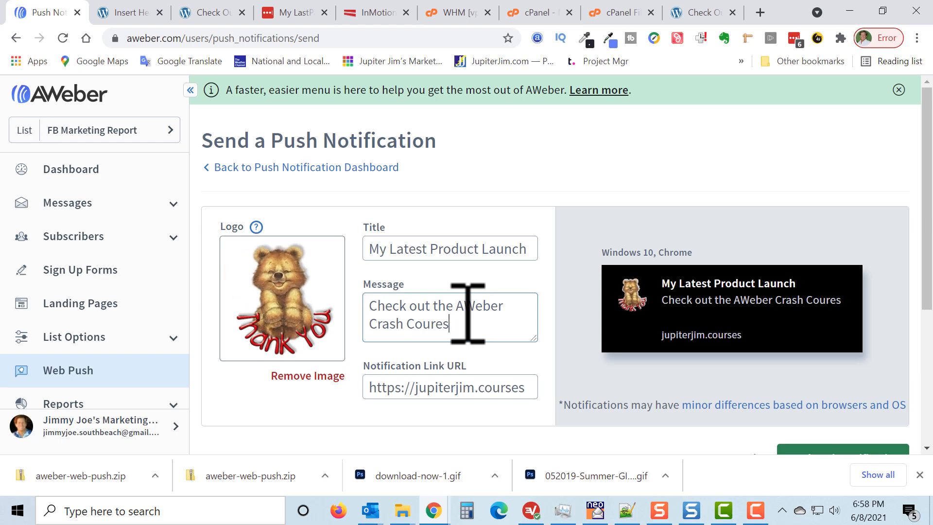
{"action": "type", "text": "se"}
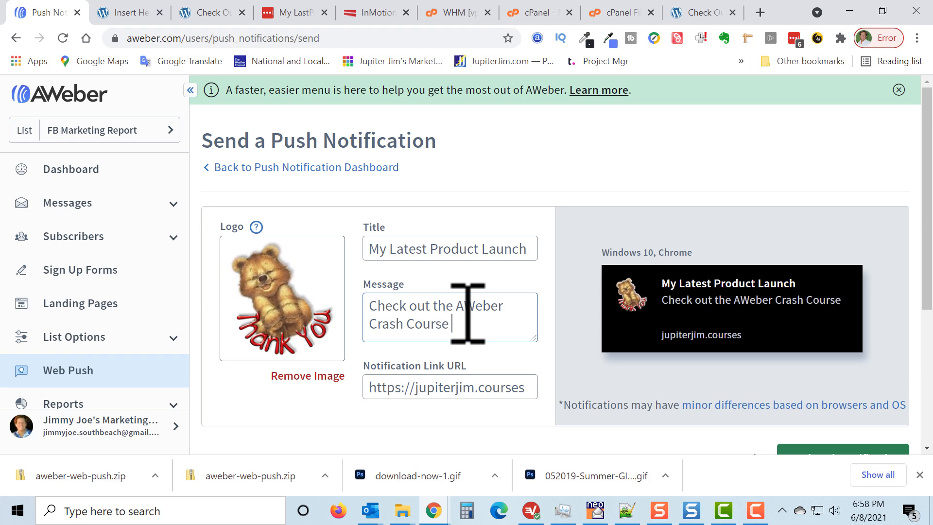
{"action": "type", "text": " 2.0"}
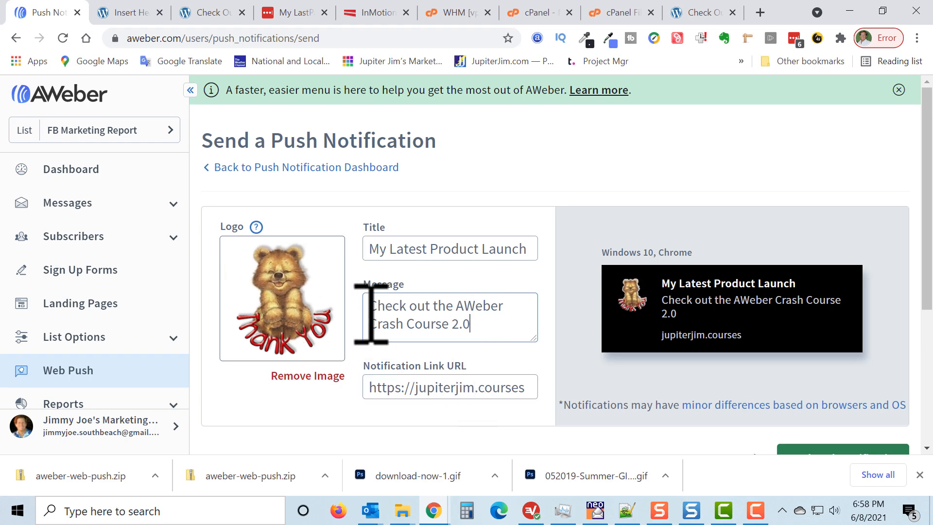
{"action": "type", "text": "Click to"}
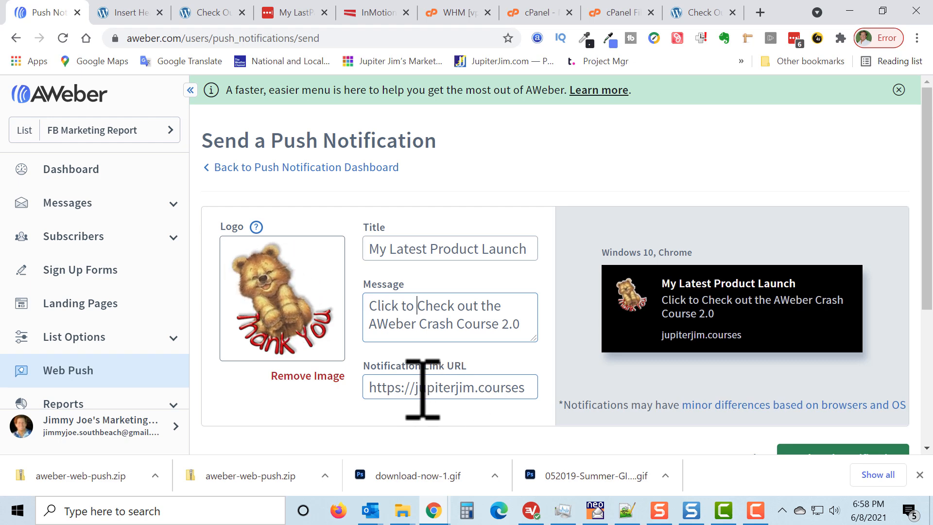
Check the notification link URL and send the push notification.
{"action": "left_click_drag", "start_coordinate": [416, 388], "coordinate": [531, 394]}
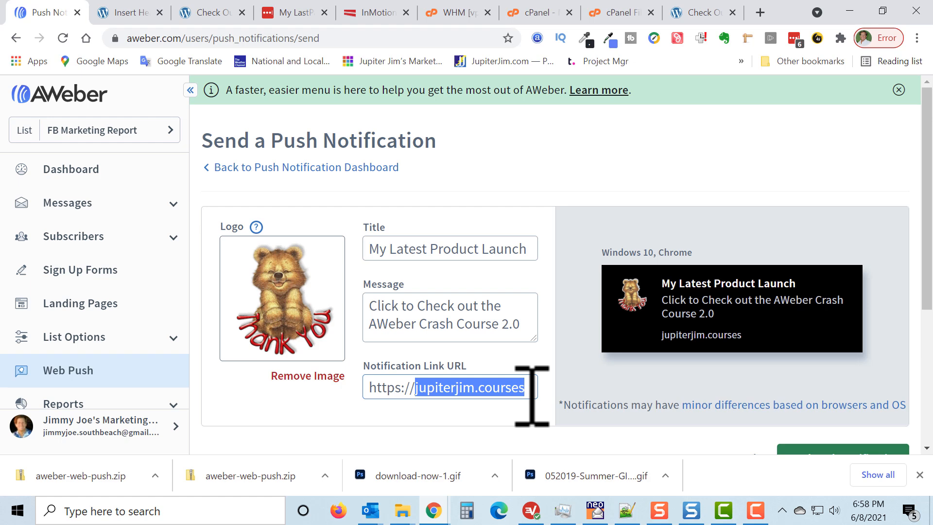
{"action": "left_click", "coordinate": [559, 165]}
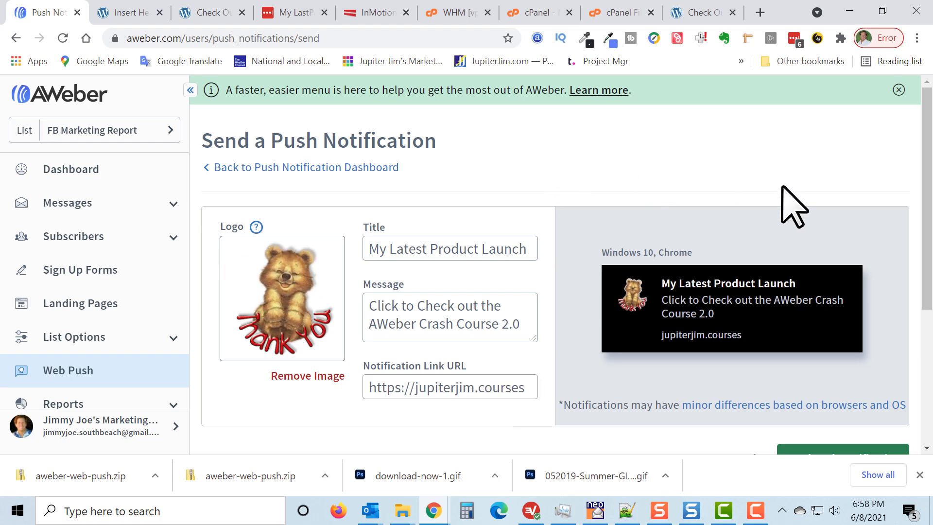
{"action": "scroll", "coordinate": [855, 233], "scroll_direction": "down", "scroll_amount": 3}
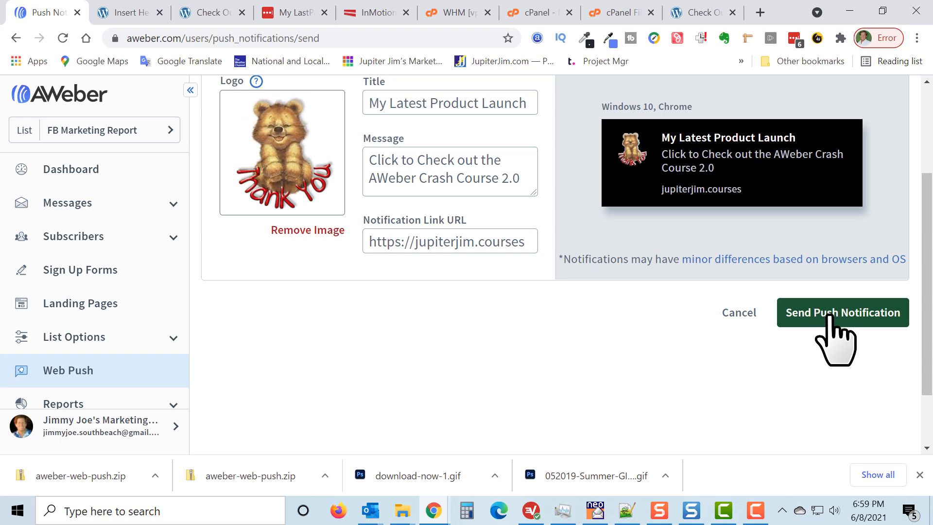
{"action": "left_click", "coordinate": [831, 314]}
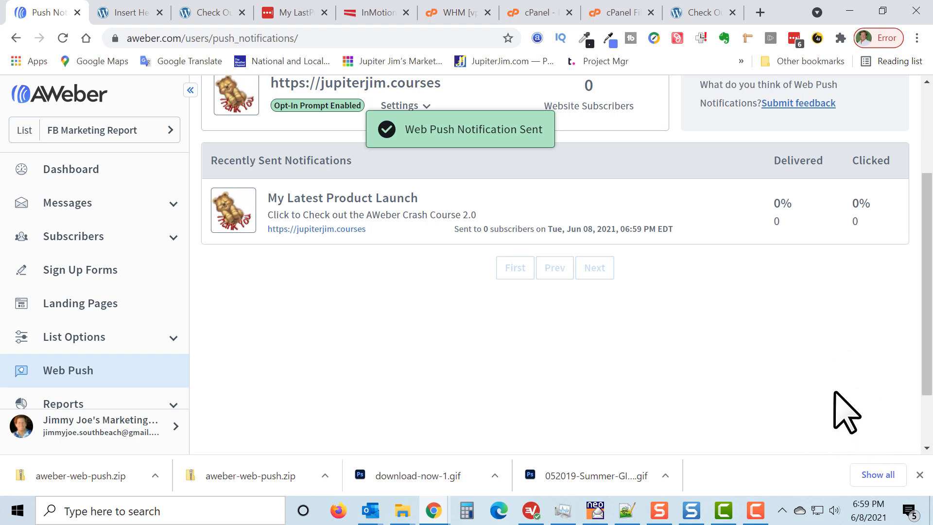
Reload the Web Push dashboard and check the Recently Sent Notifications list for the sent message.
{"action": "left_click", "coordinate": [65, 370]}
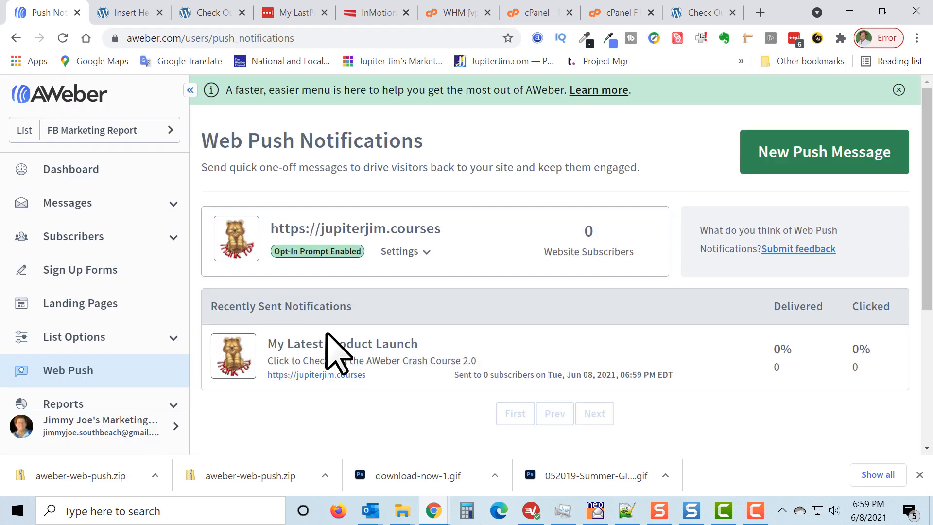
{"action": "left_click_drag", "start_coordinate": [246, 307], "coordinate": [345, 307]}
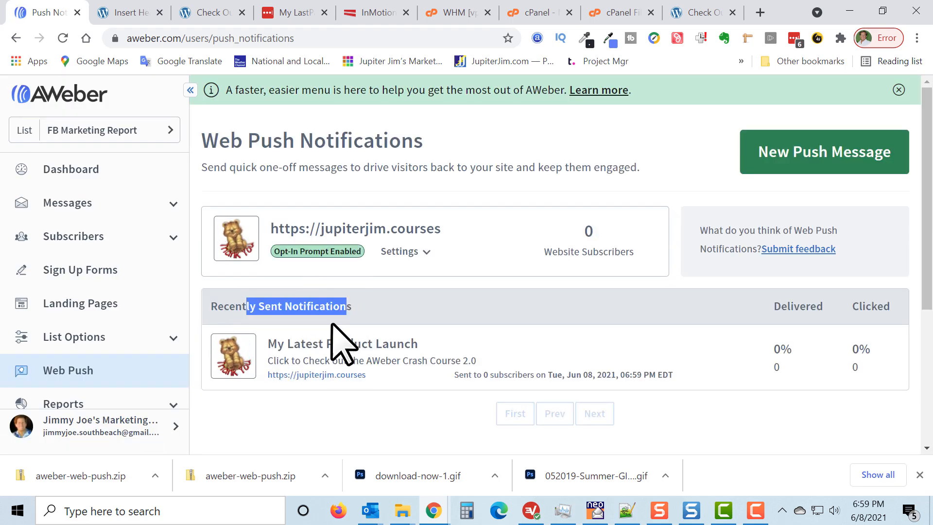